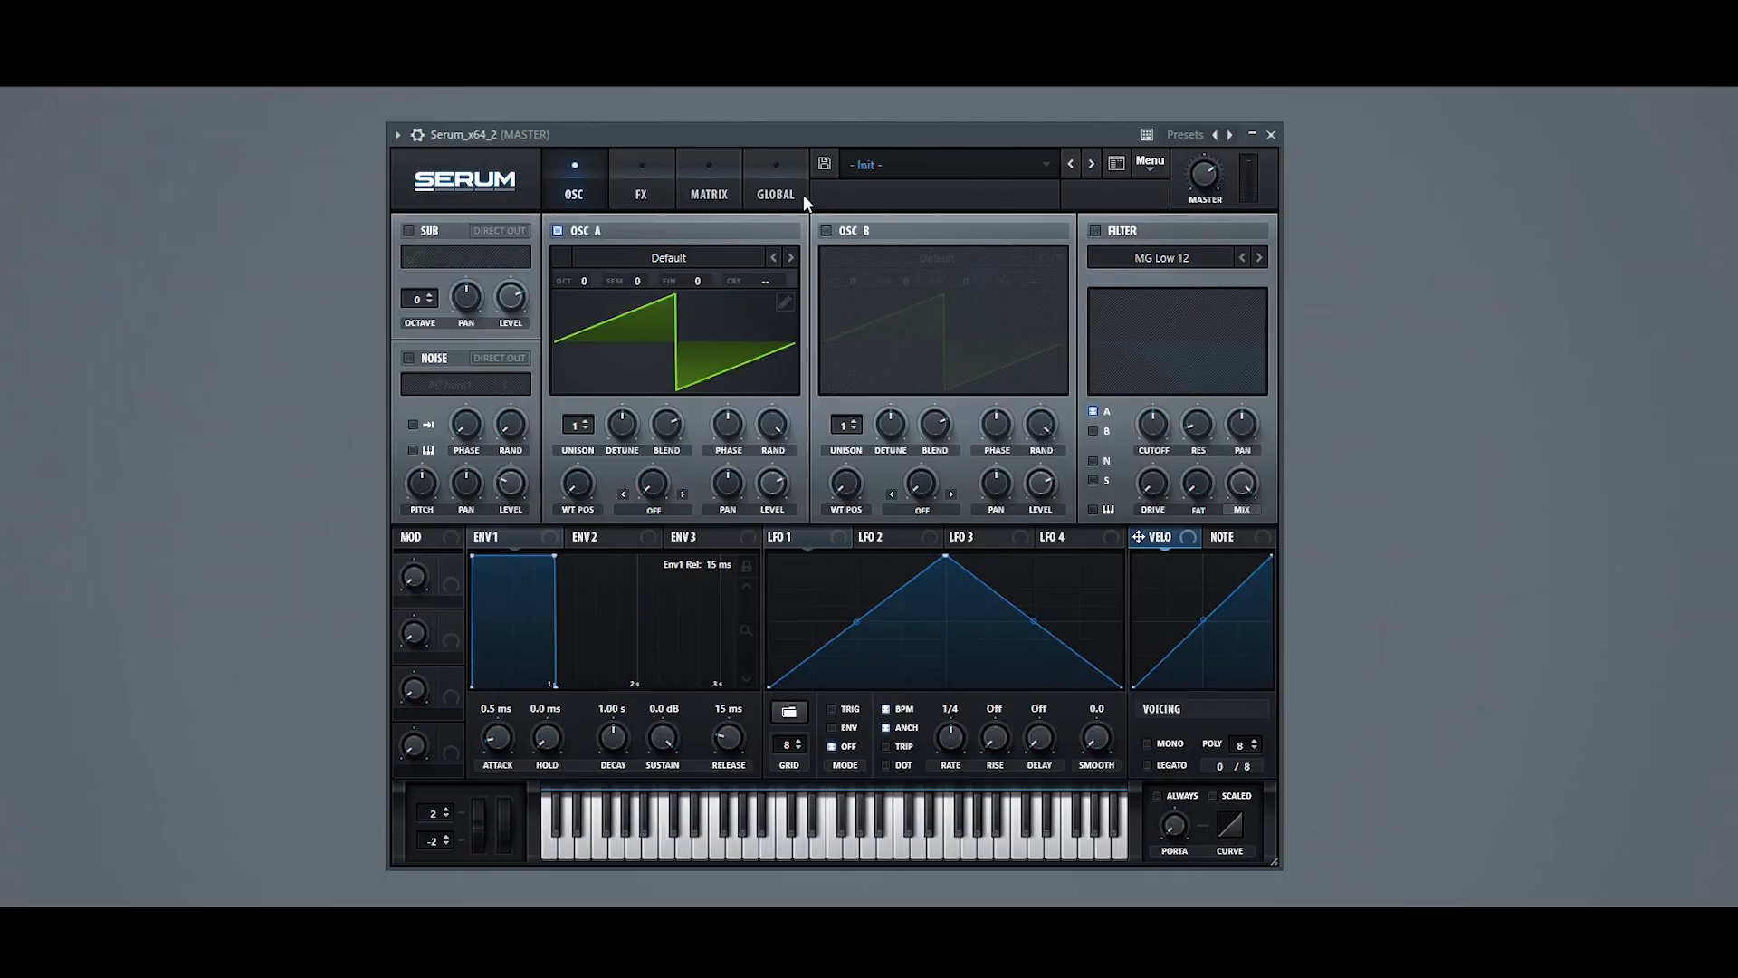
click(802, 193)
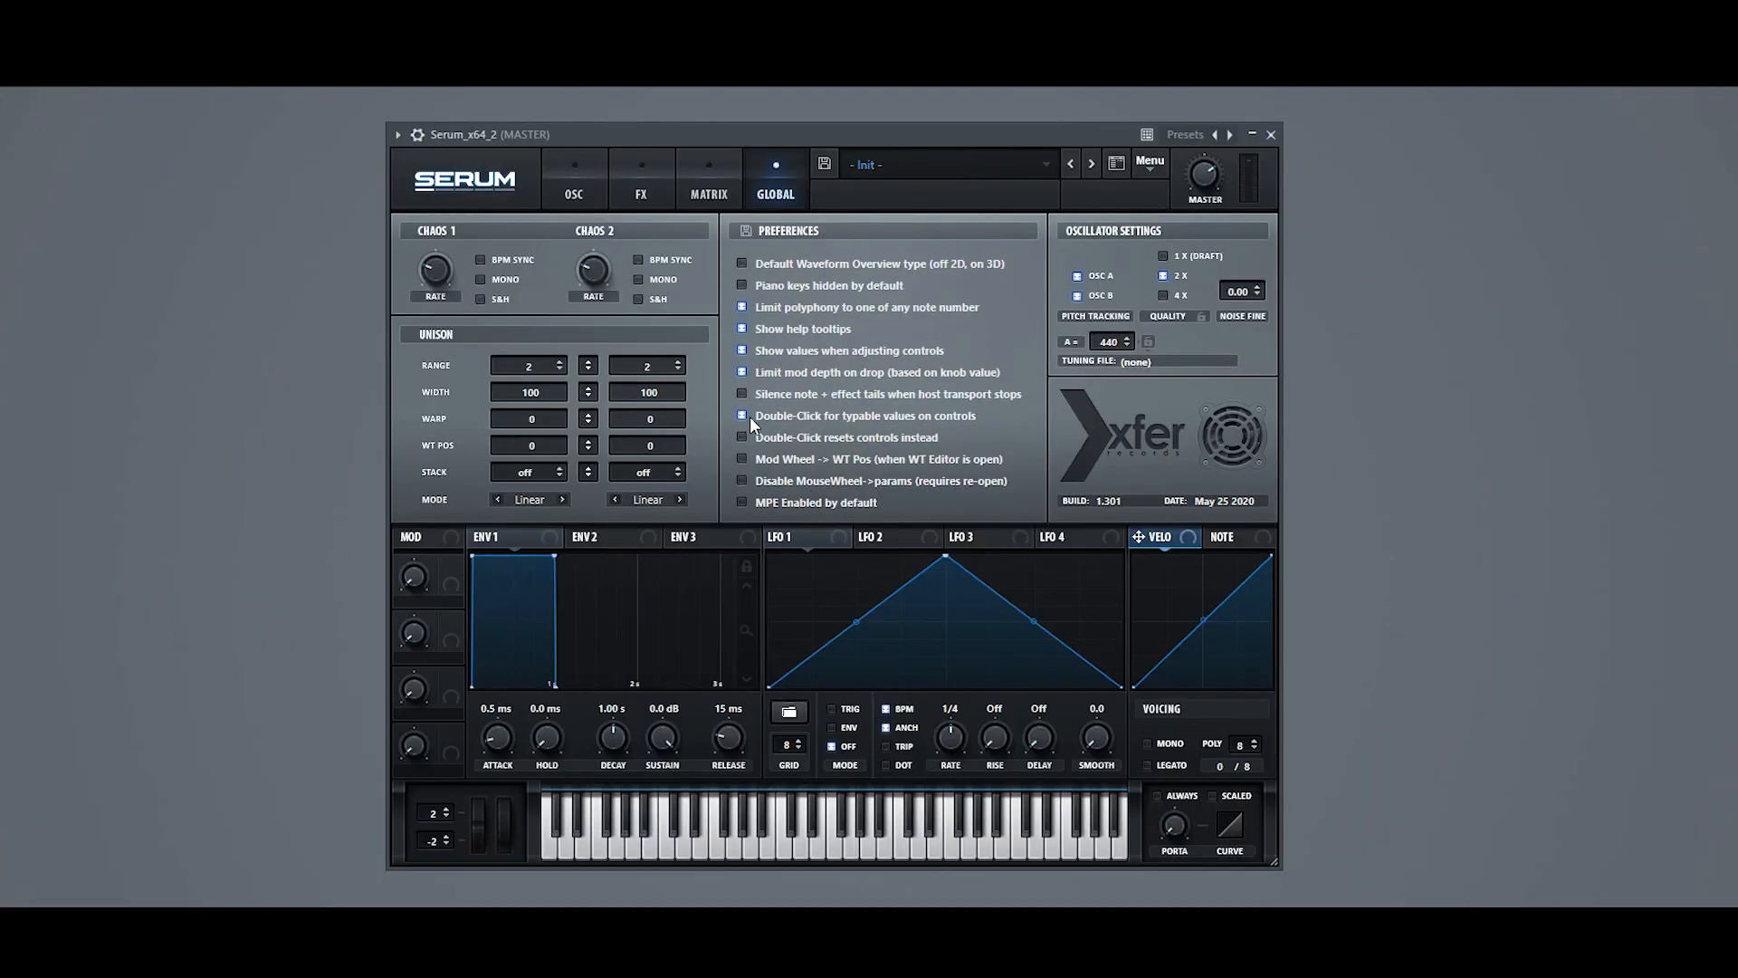
click(576, 190)
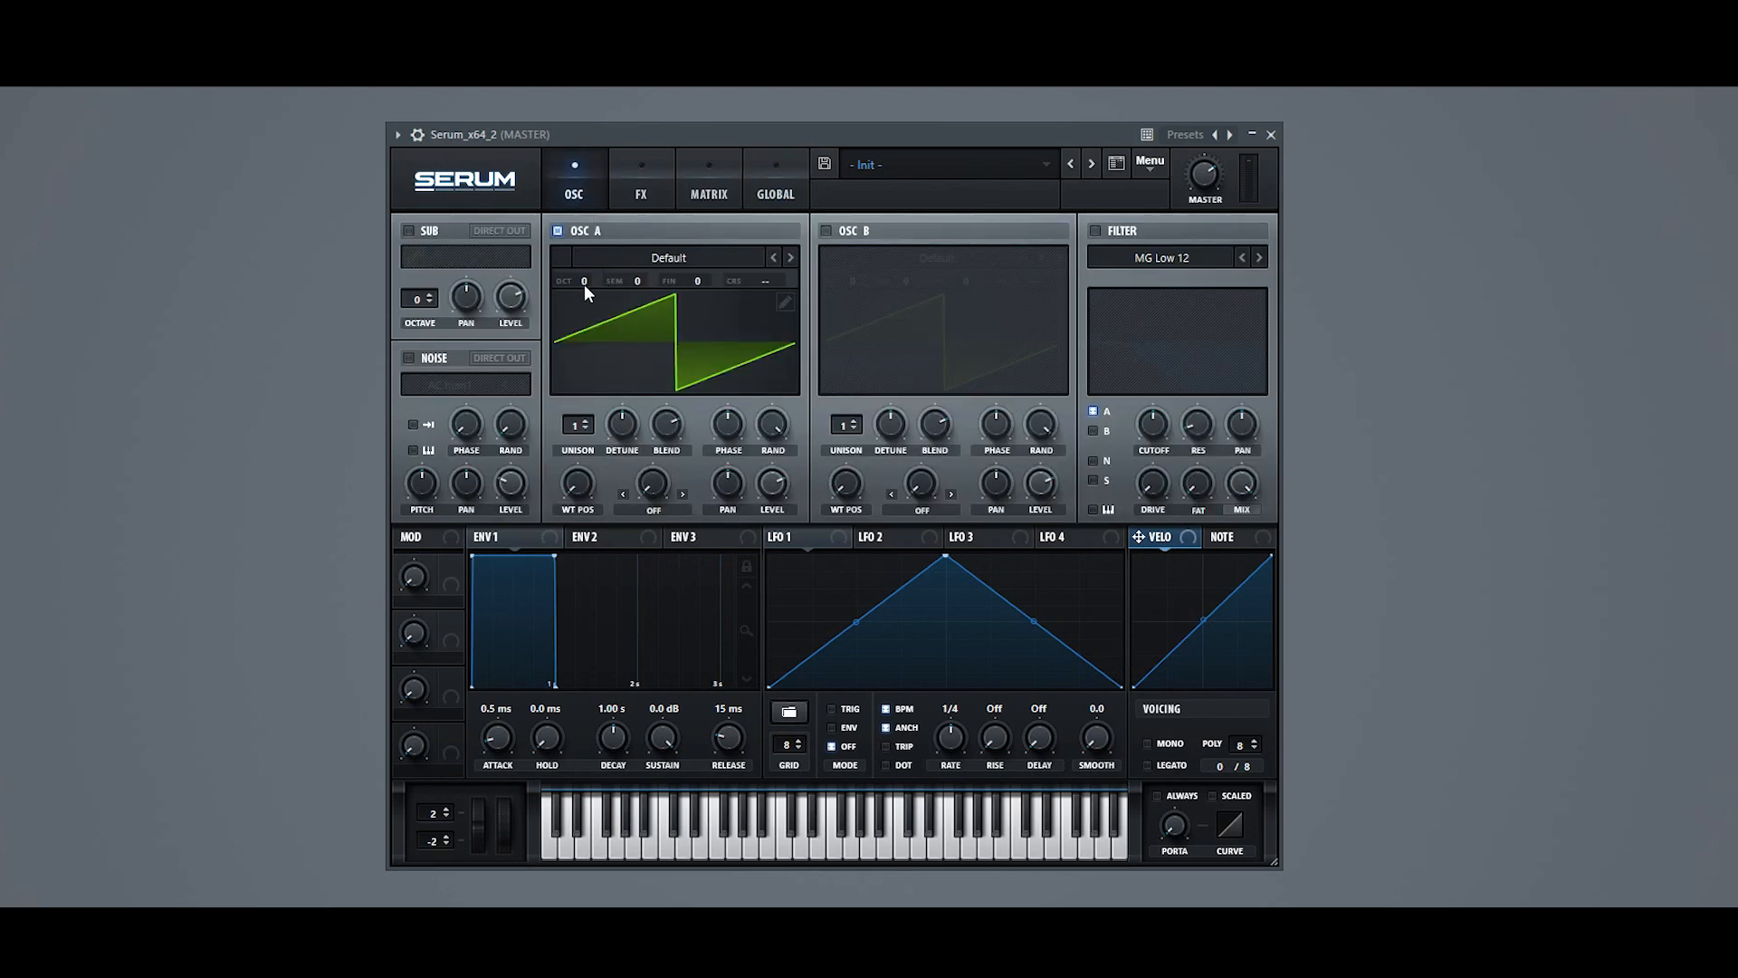
Step: Set oscillator A to octave +1 with 4 unison voices, reduced detune and a blend of 60, and adjust its level
drag(585, 285, 589, 269)
drag(580, 424, 662, 447)
mouse_move(661, 427)
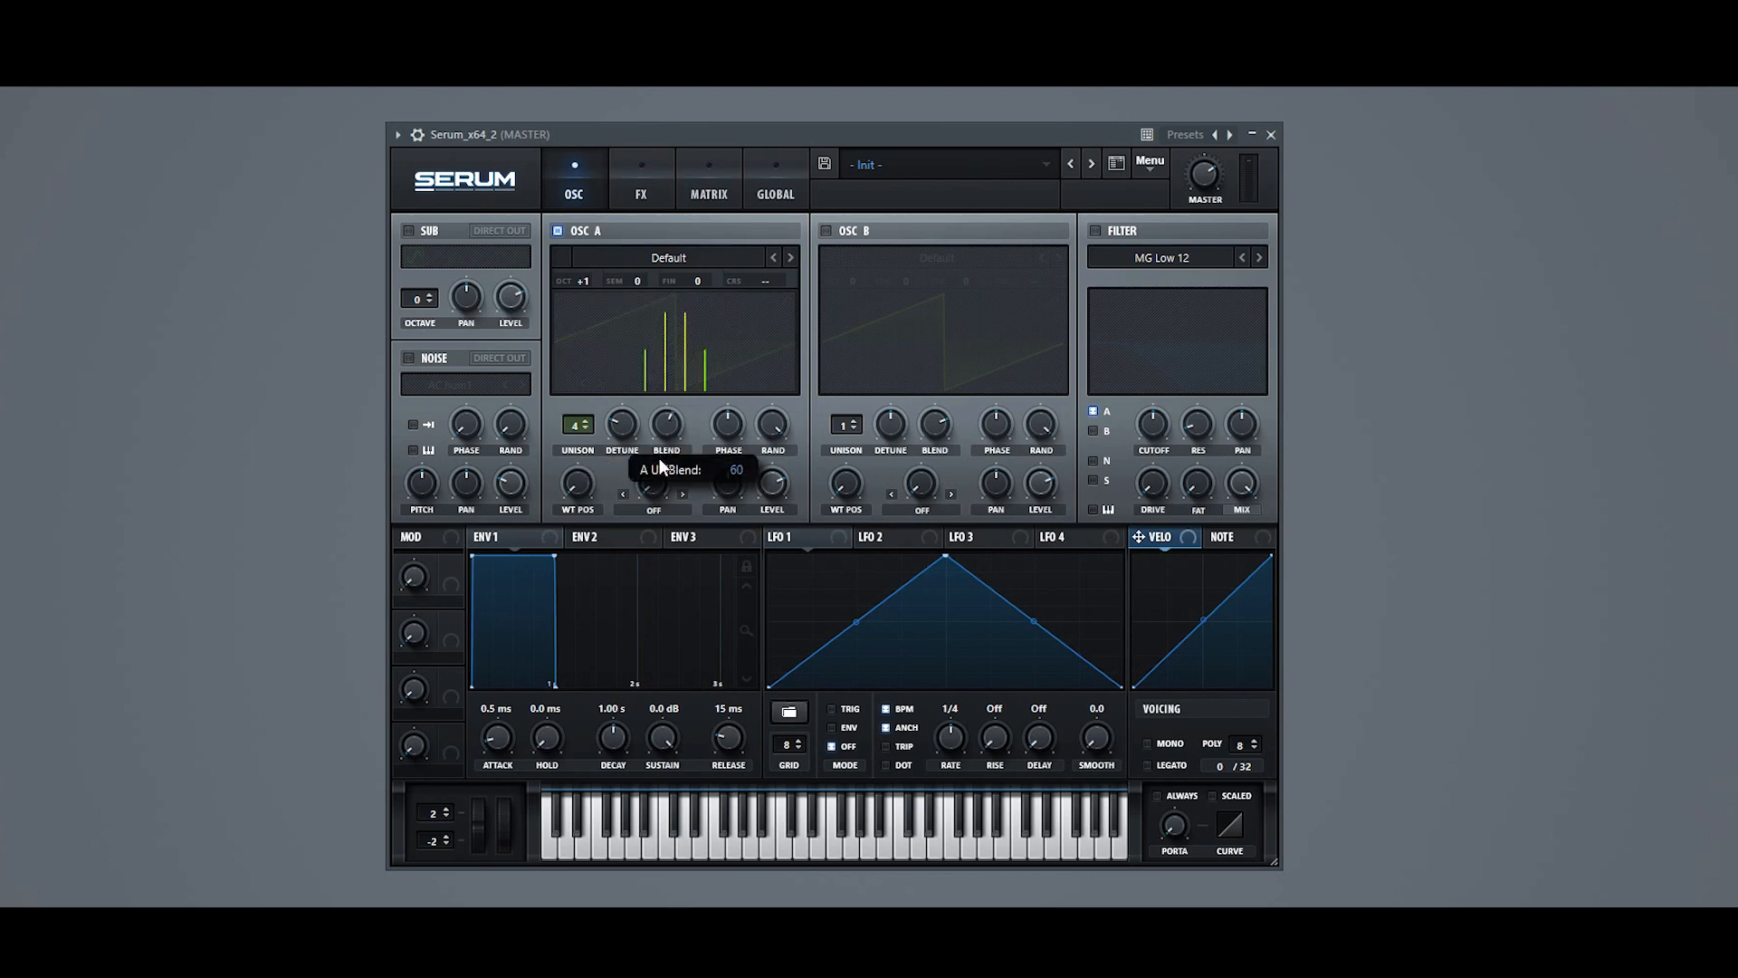
drag(659, 458, 659, 455)
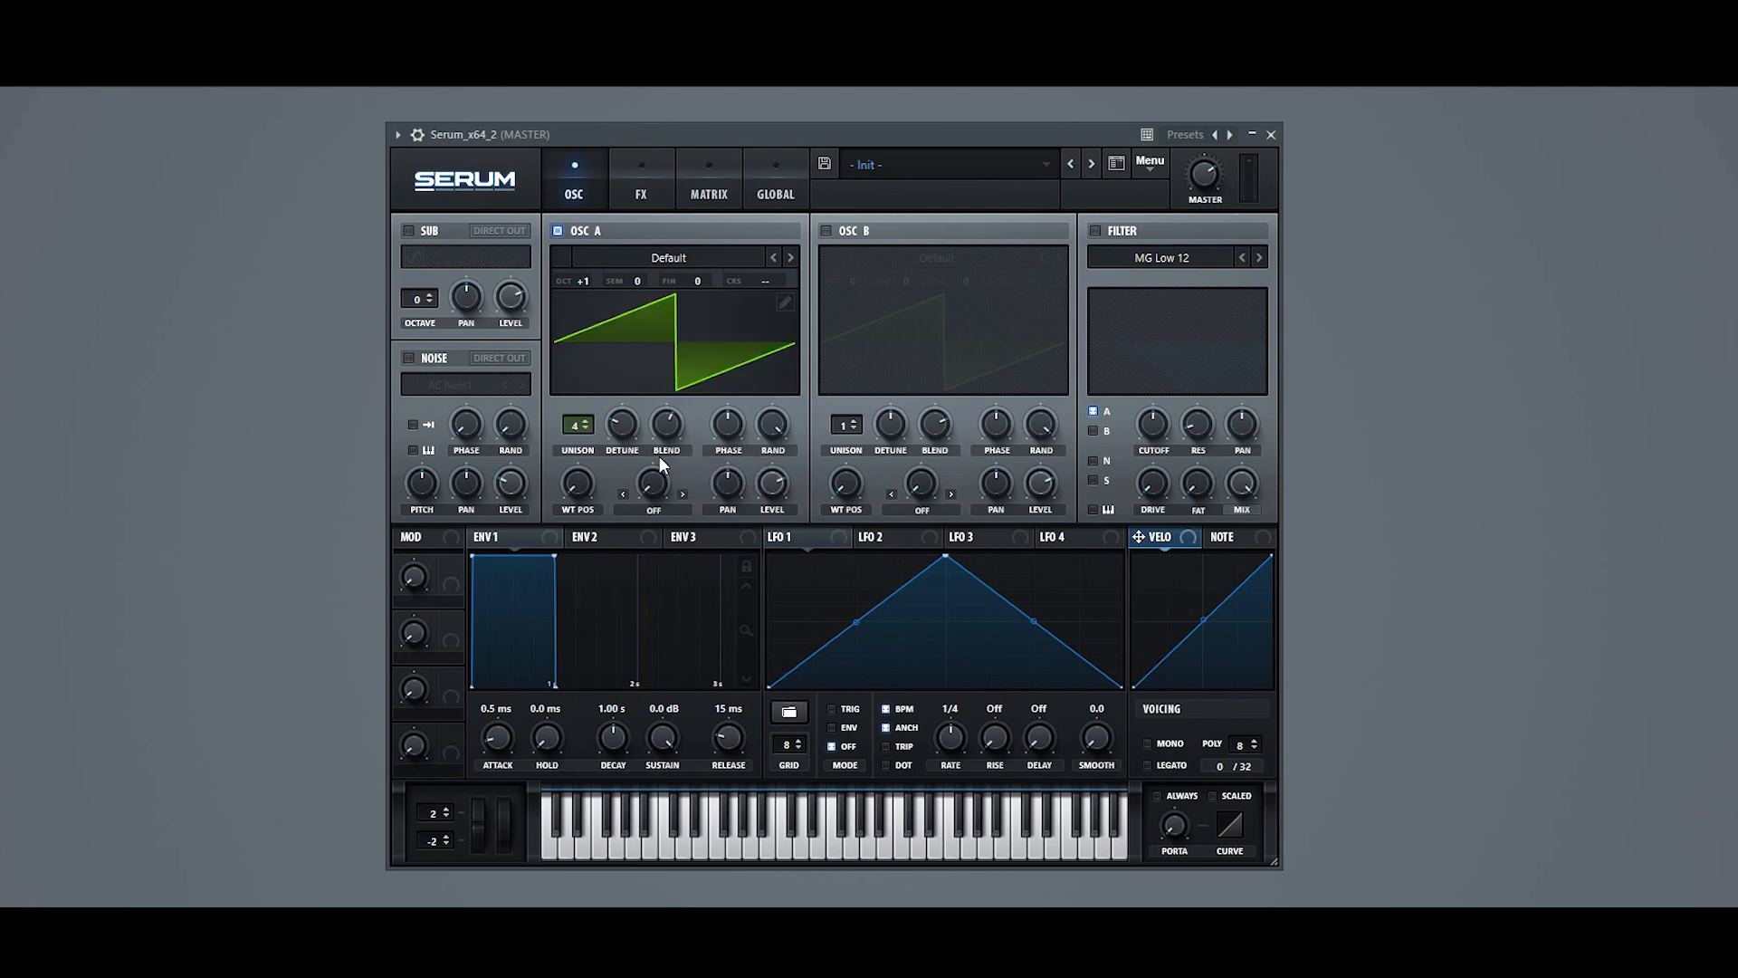
drag(783, 432, 731, 534)
Step: Enable oscillator B and load the BS2 - Filthy analog wavetable into it
click(826, 231)
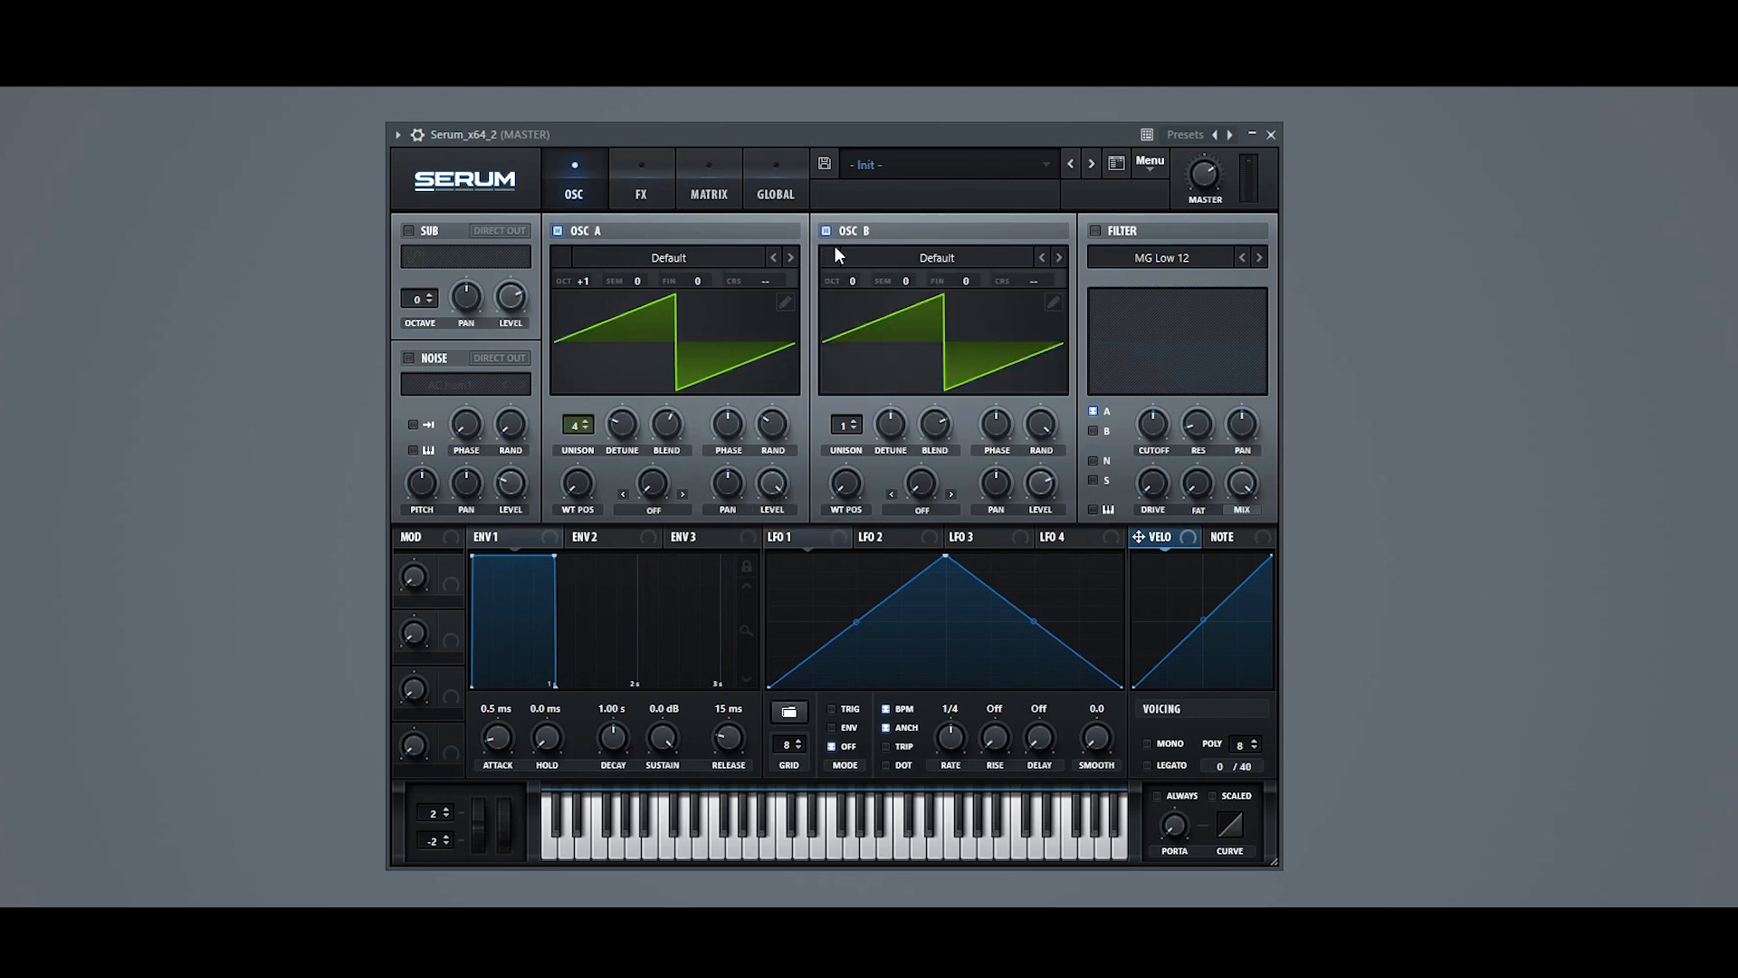
click(877, 263)
mouse_move(905, 280)
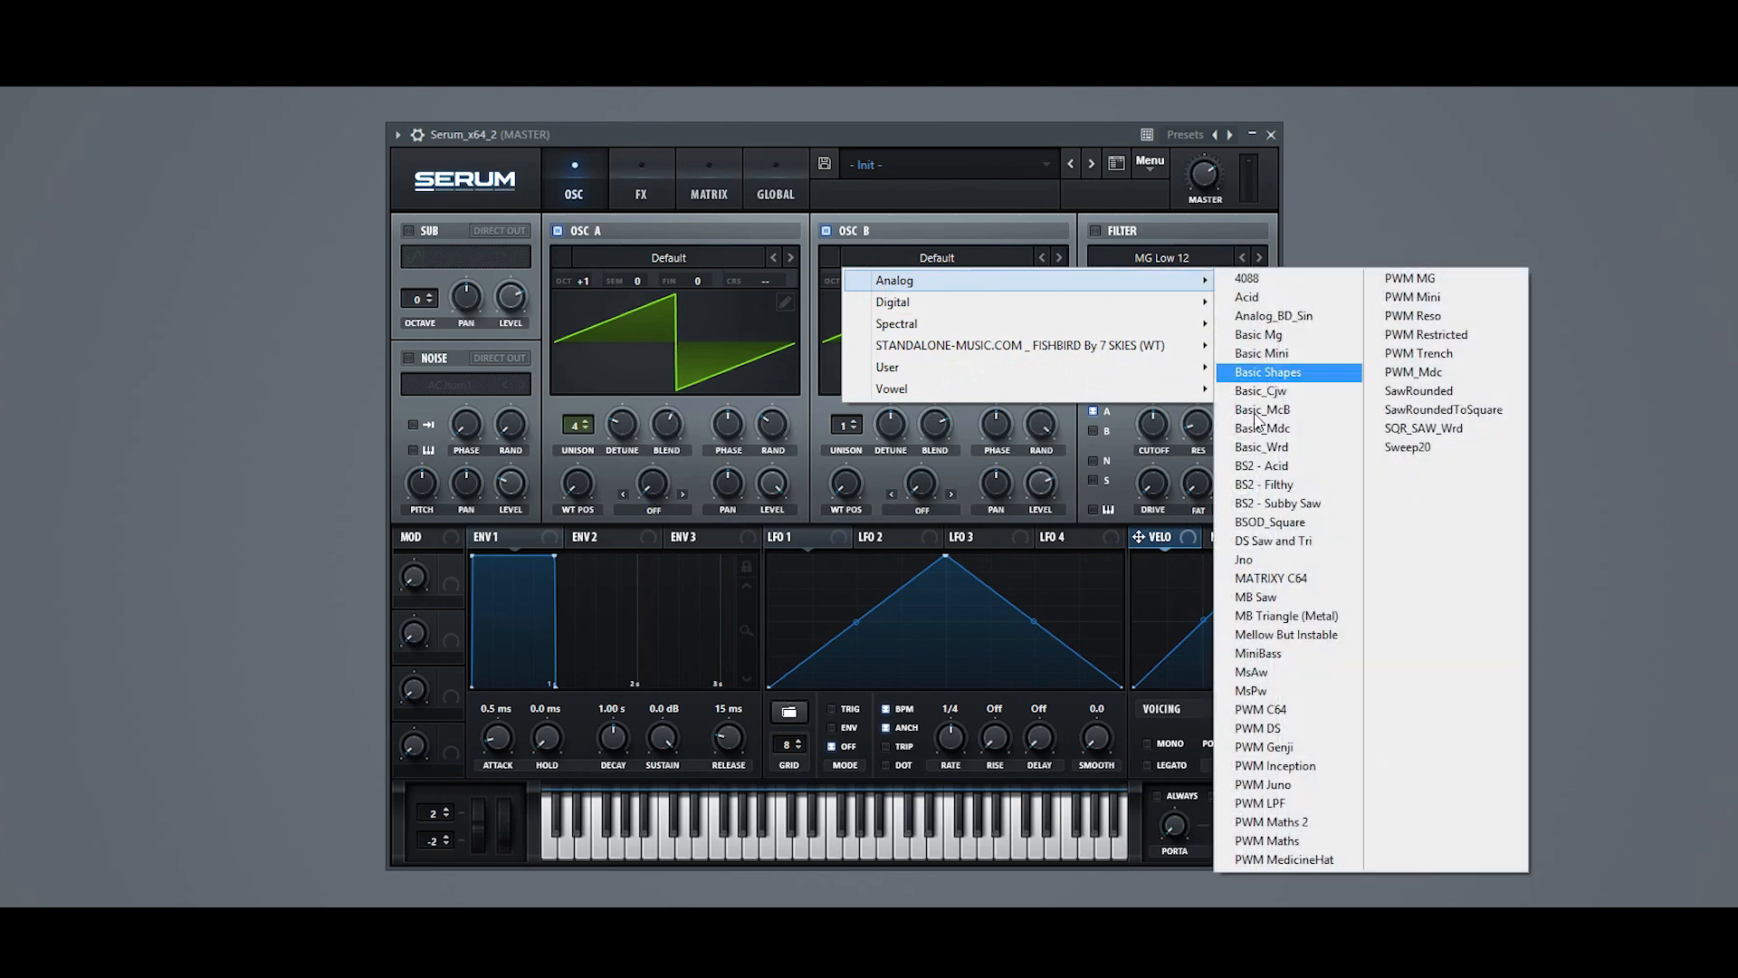
click(1267, 486)
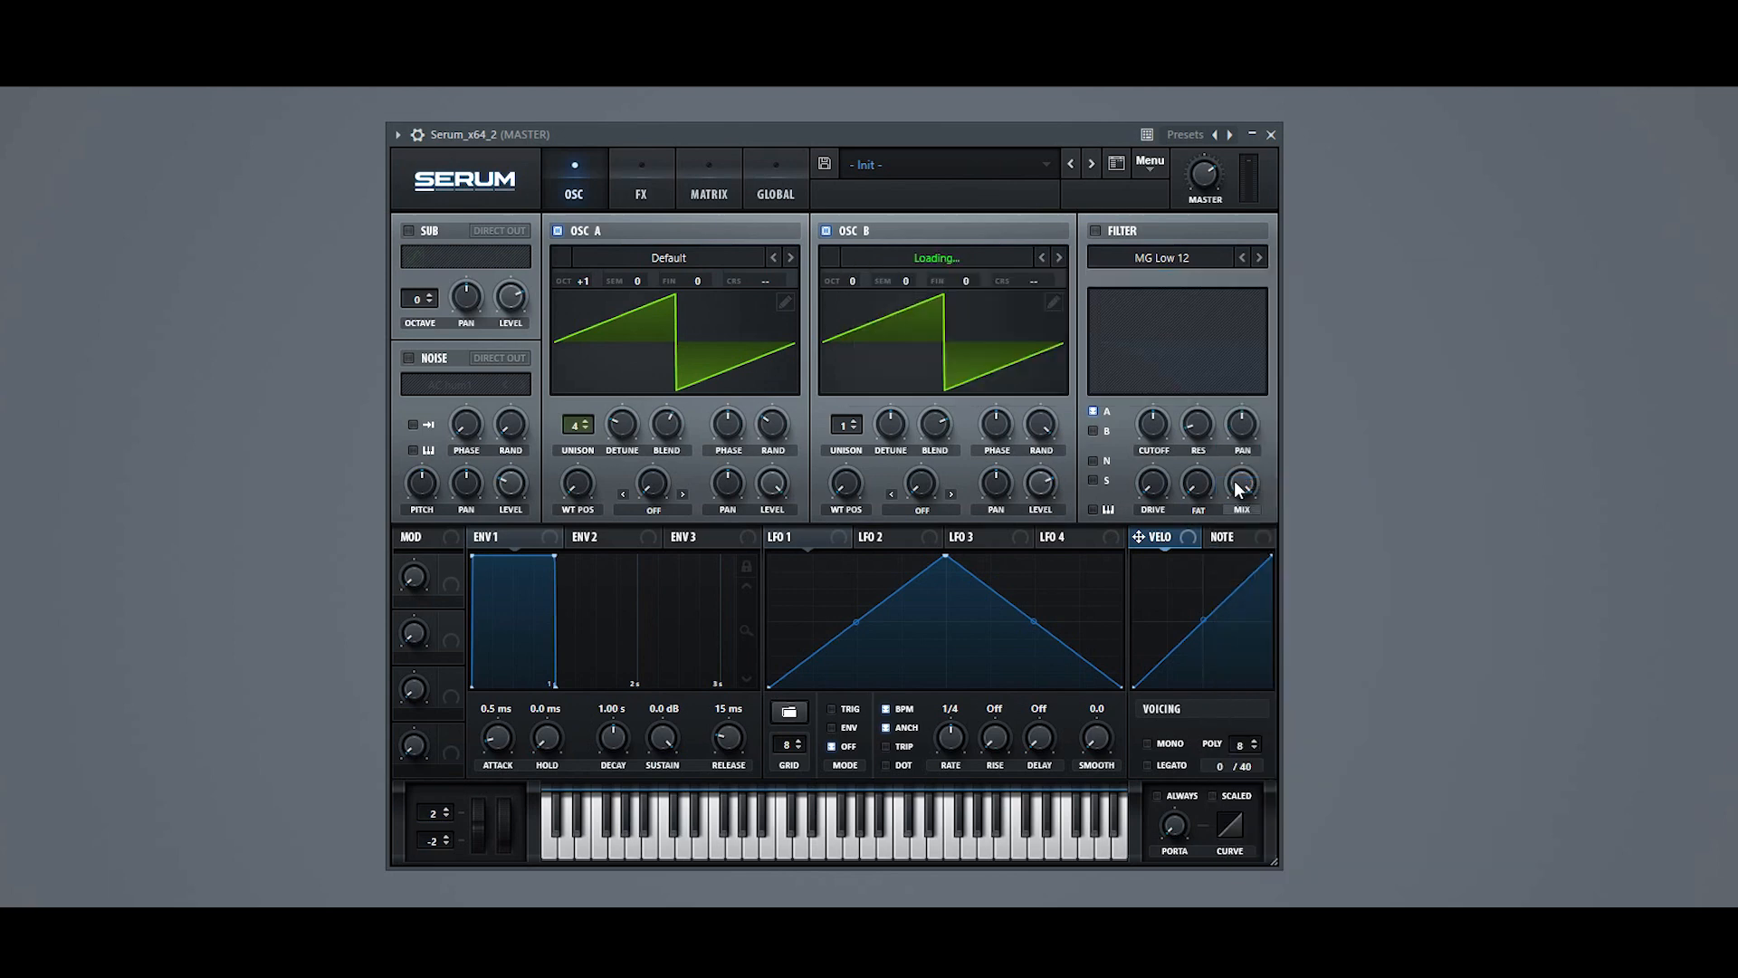
Step: Set oscillator B's warp mode to Sync (Window 1/2) with a warp amount of 1.35%
click(916, 514)
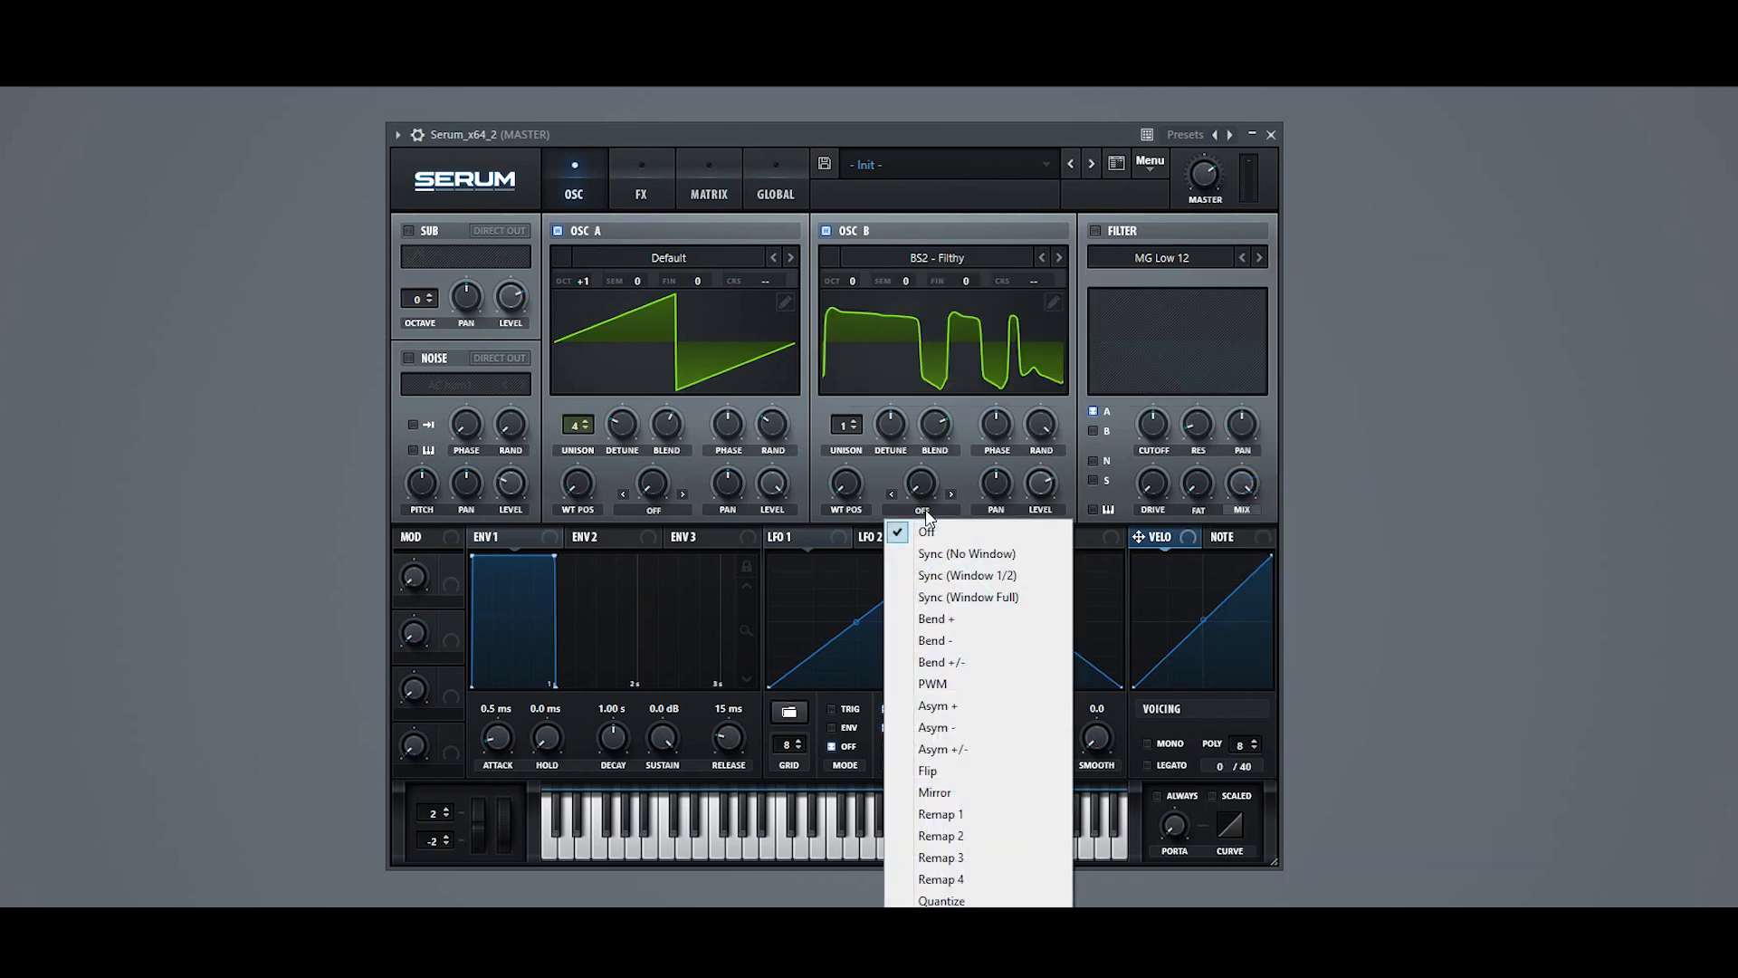
click(916, 577)
drag(914, 487, 914, 422)
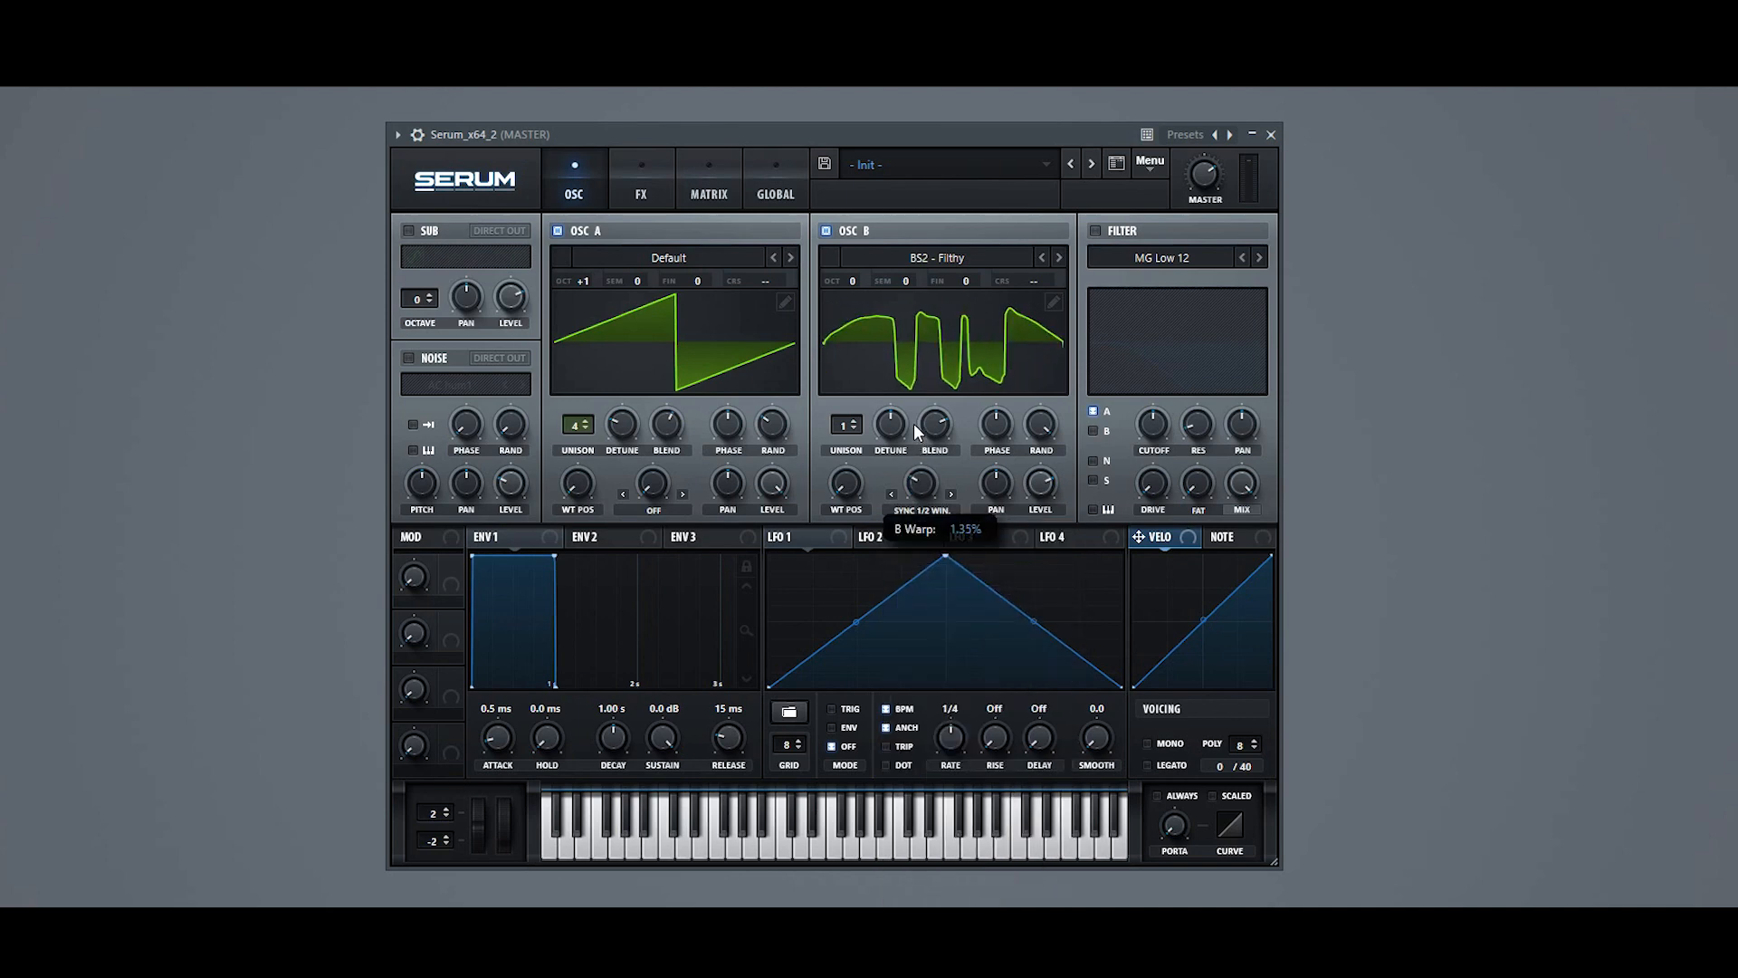
Step: Give oscillator B 4 unison voices with reduced detune and adjusted blend, and lower its level to 35%
mouse_move(914, 421)
mouse_down()
mouse_move(850, 382)
mouse_move(872, 465)
mouse_move(932, 449)
mouse_up()
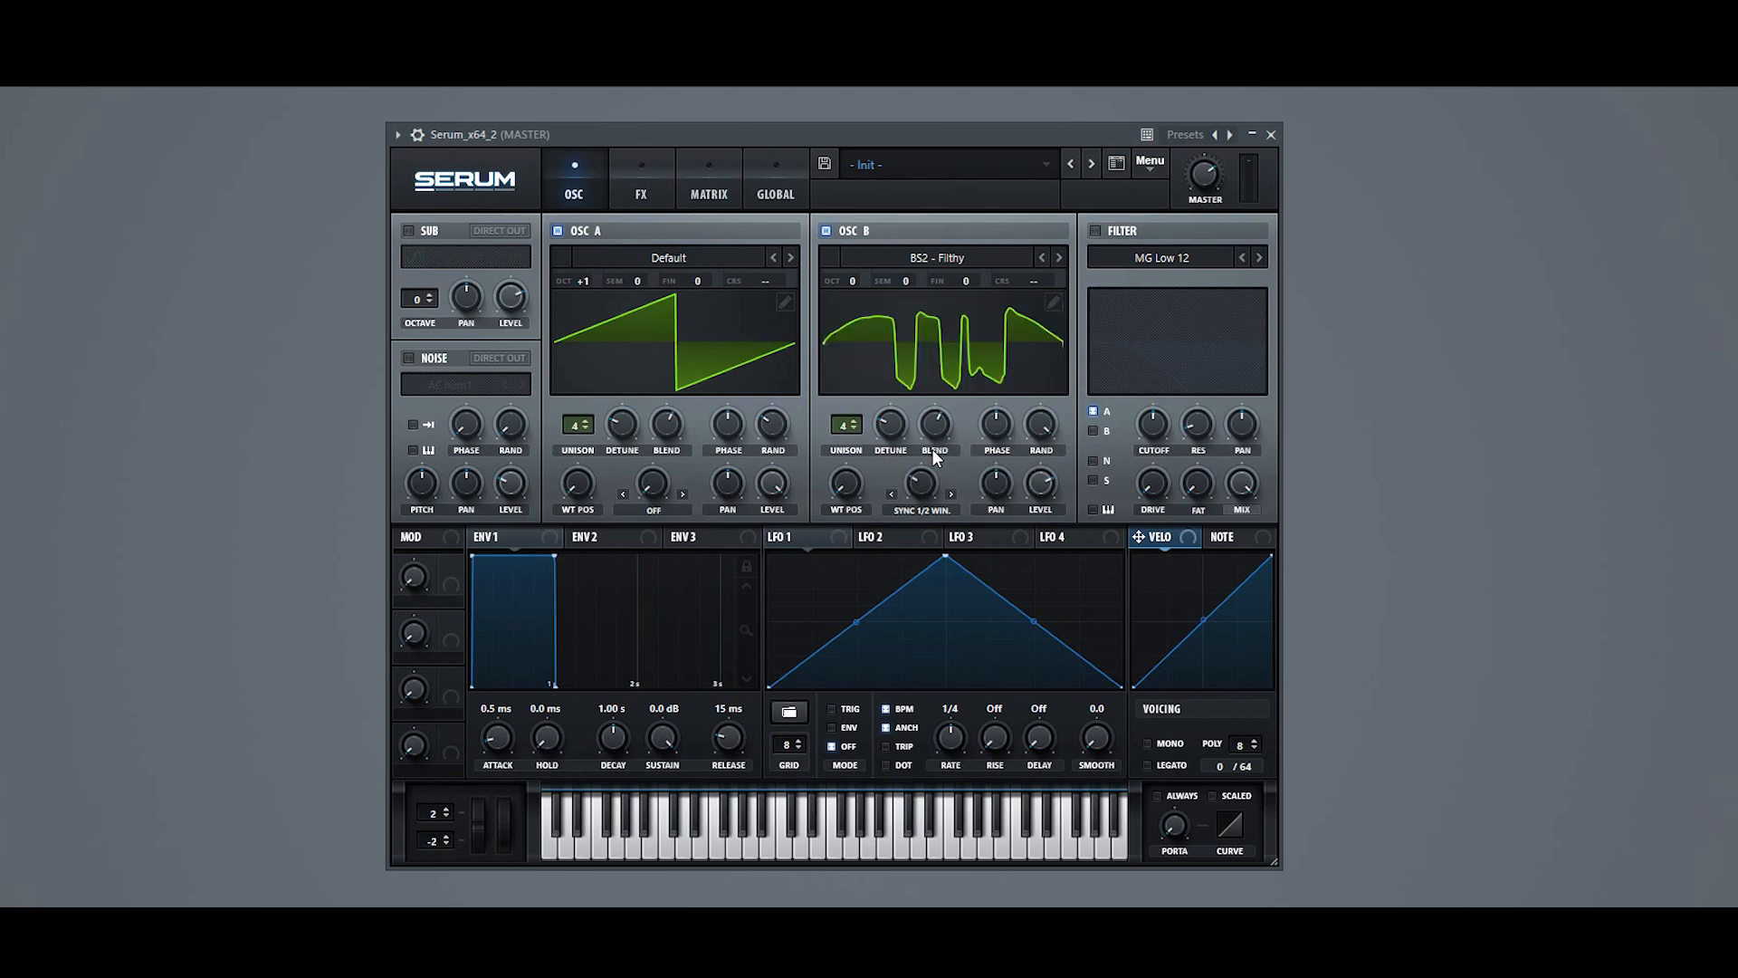
drag(1040, 475, 1033, 517)
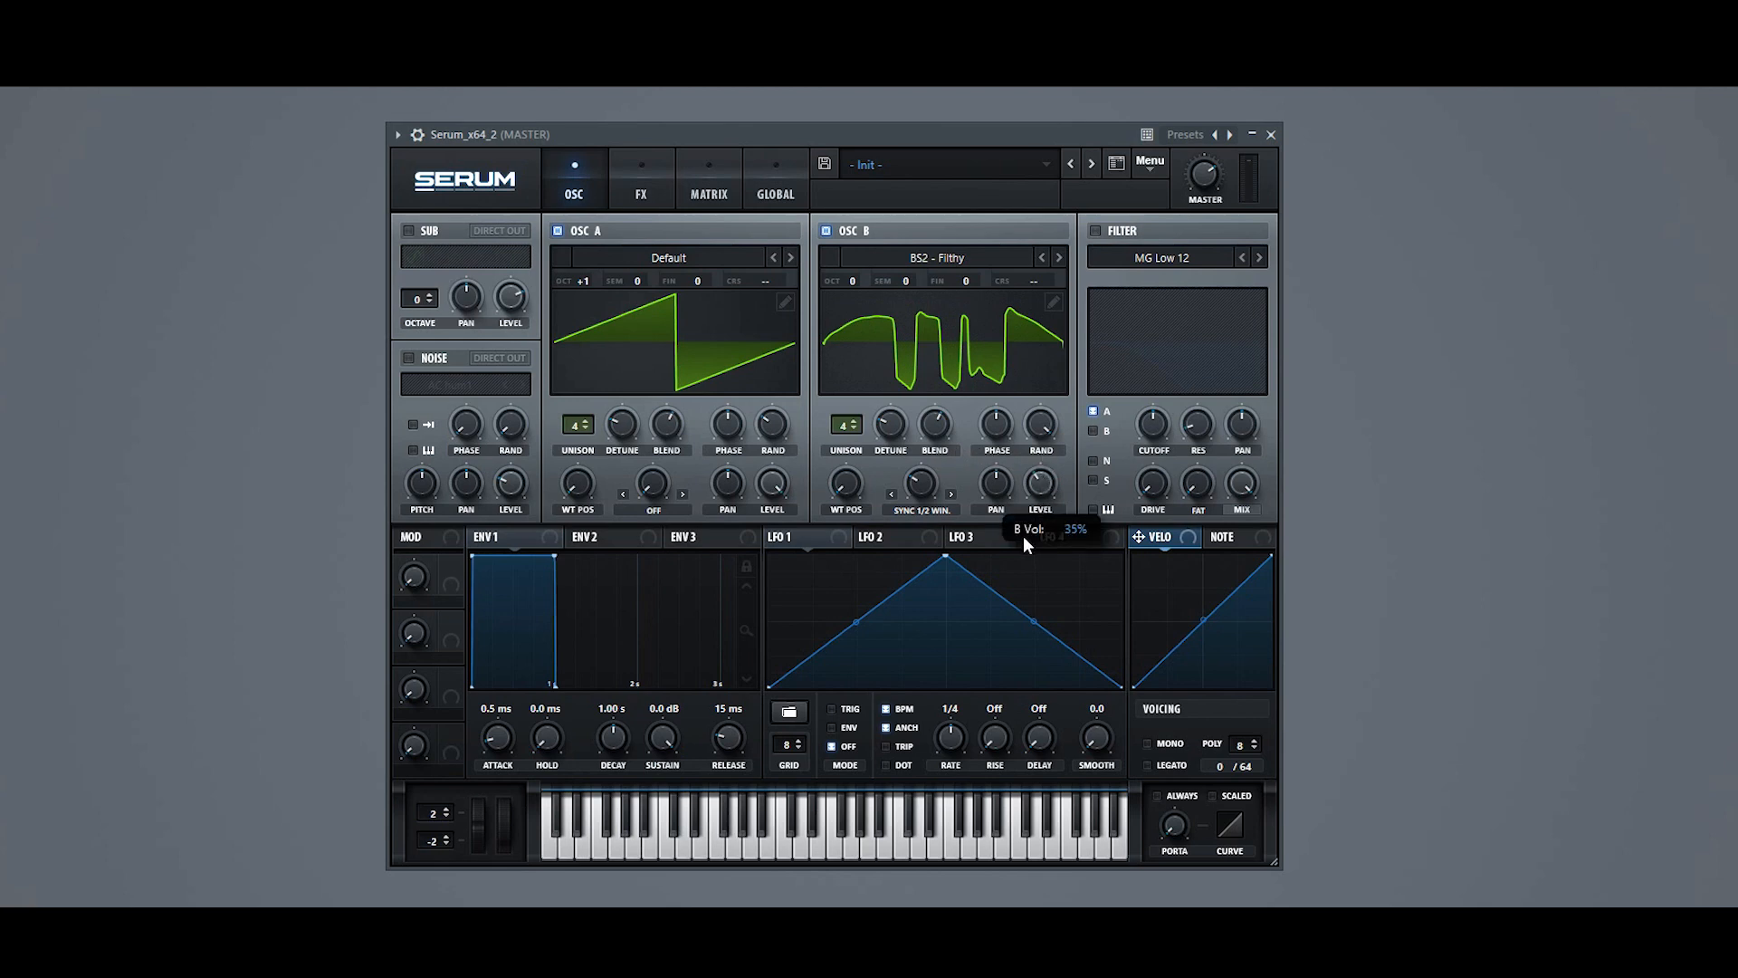
drag(1023, 543, 1023, 543)
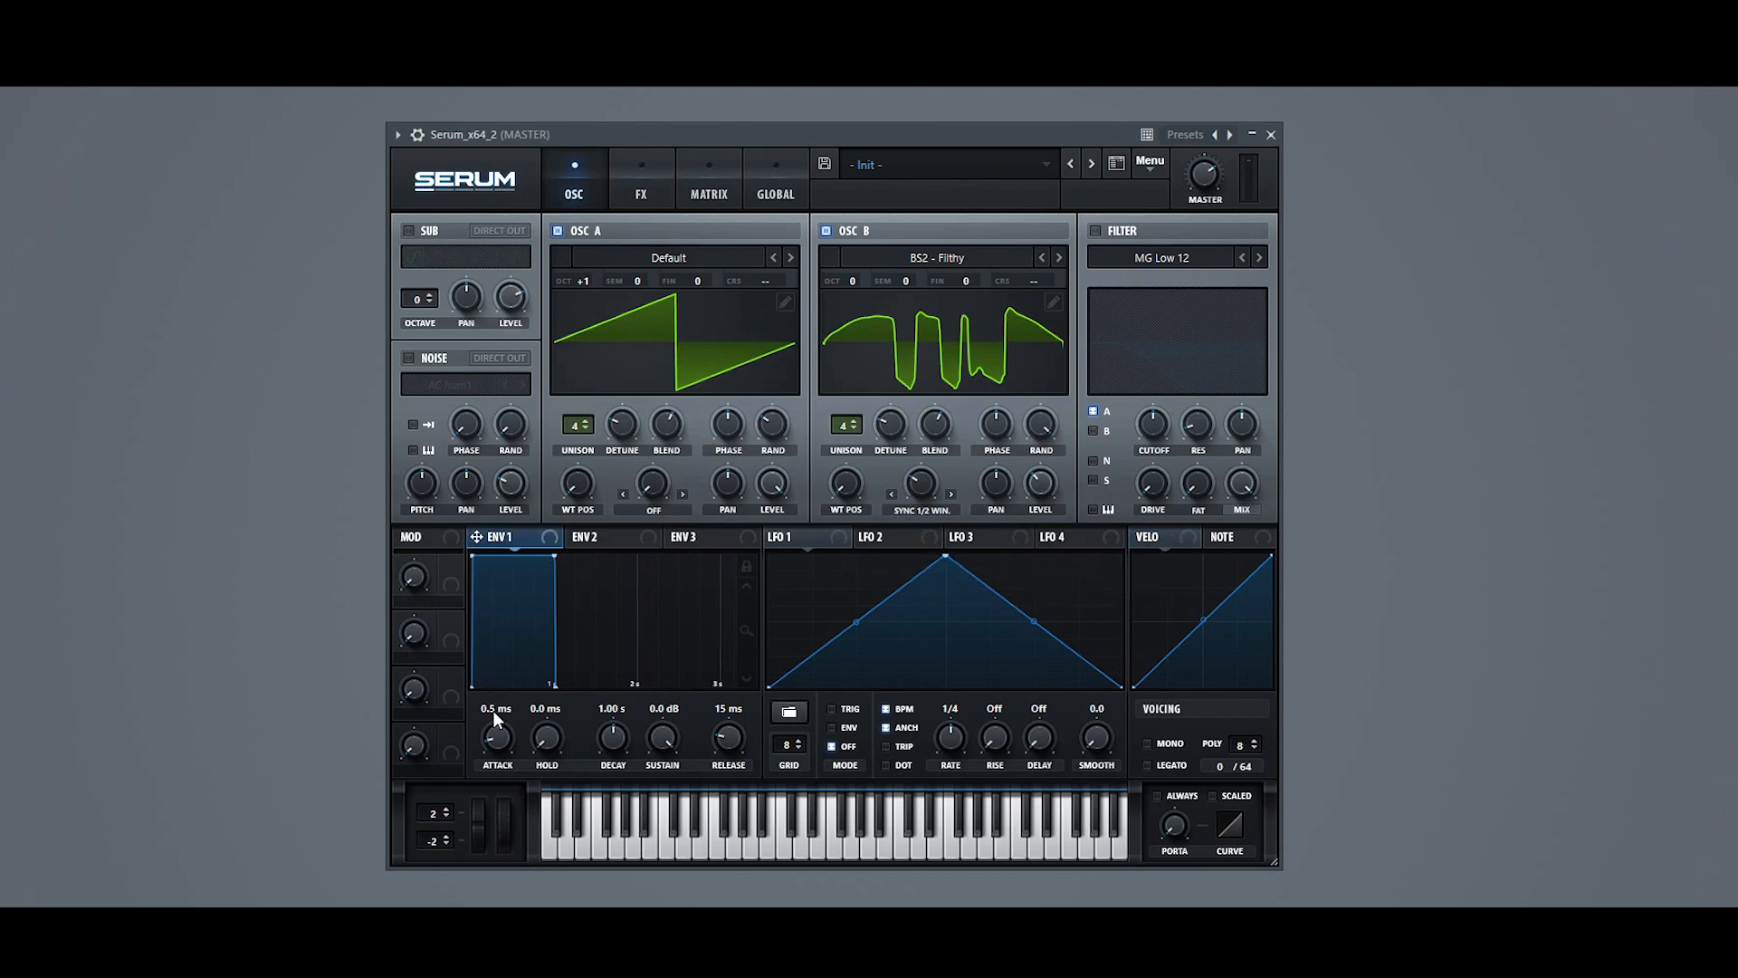
Step: Set envelope 1's attack to 0.0 ms, sustain to minimum (-oo dB) and hold to 78 ms
drag(491, 740, 567, 771)
drag(664, 741, 664, 814)
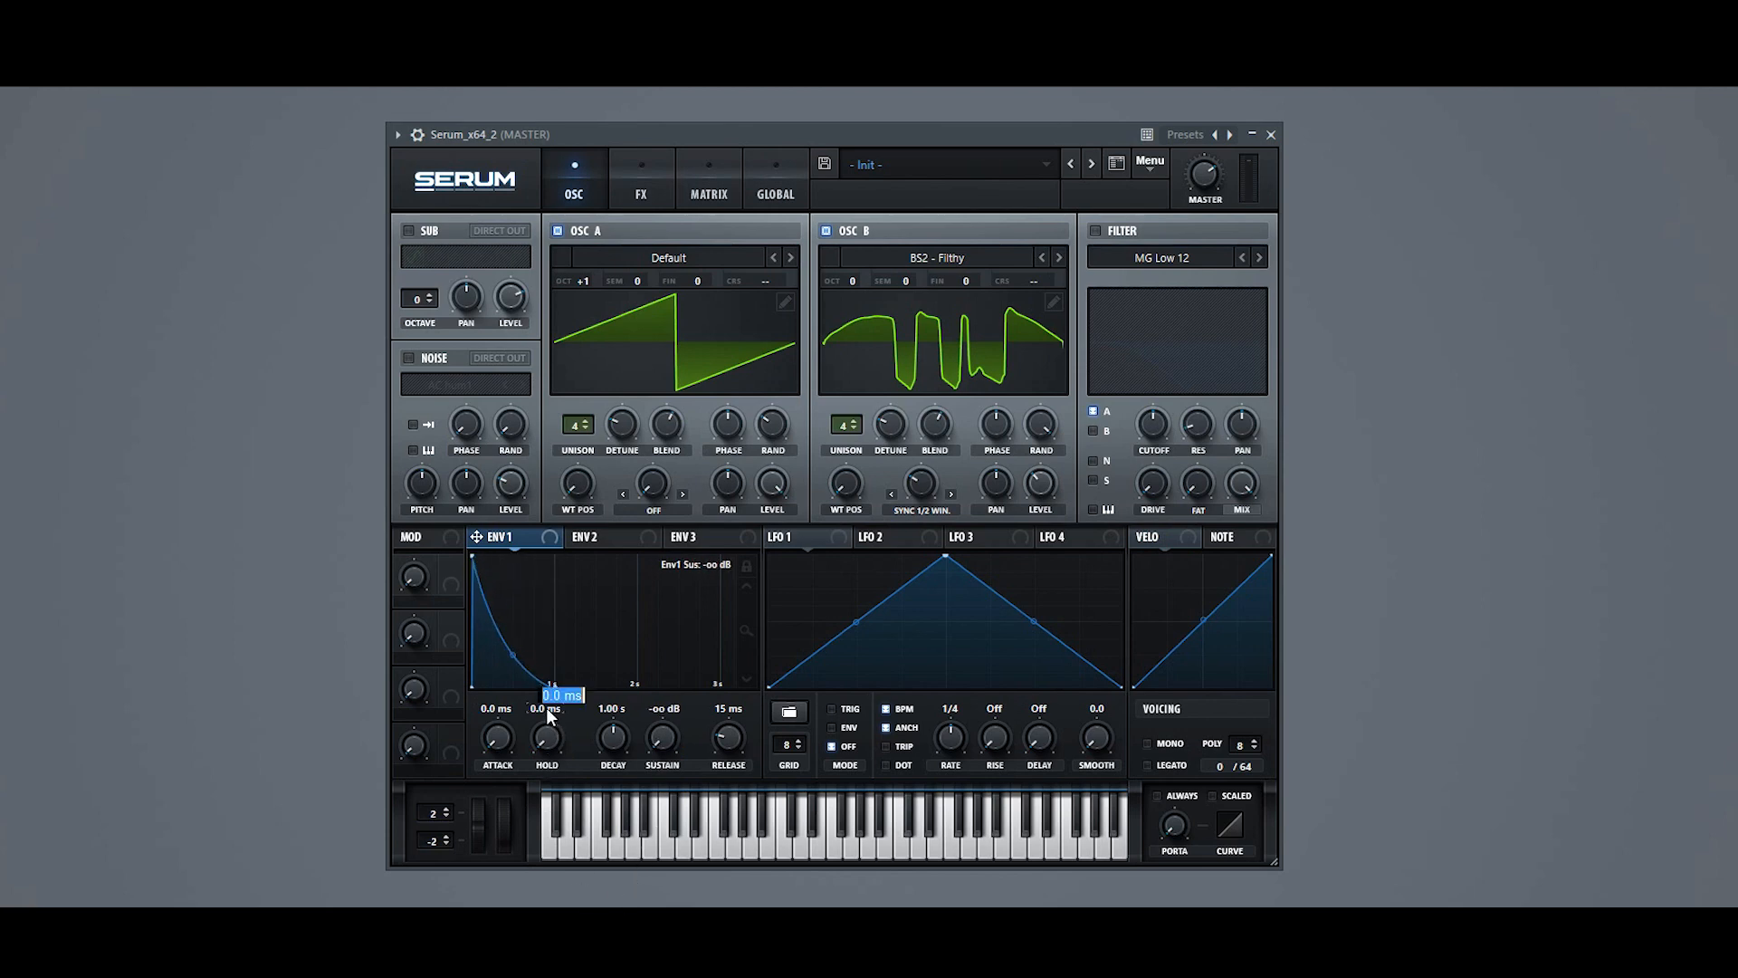
text(78)
key(Return)
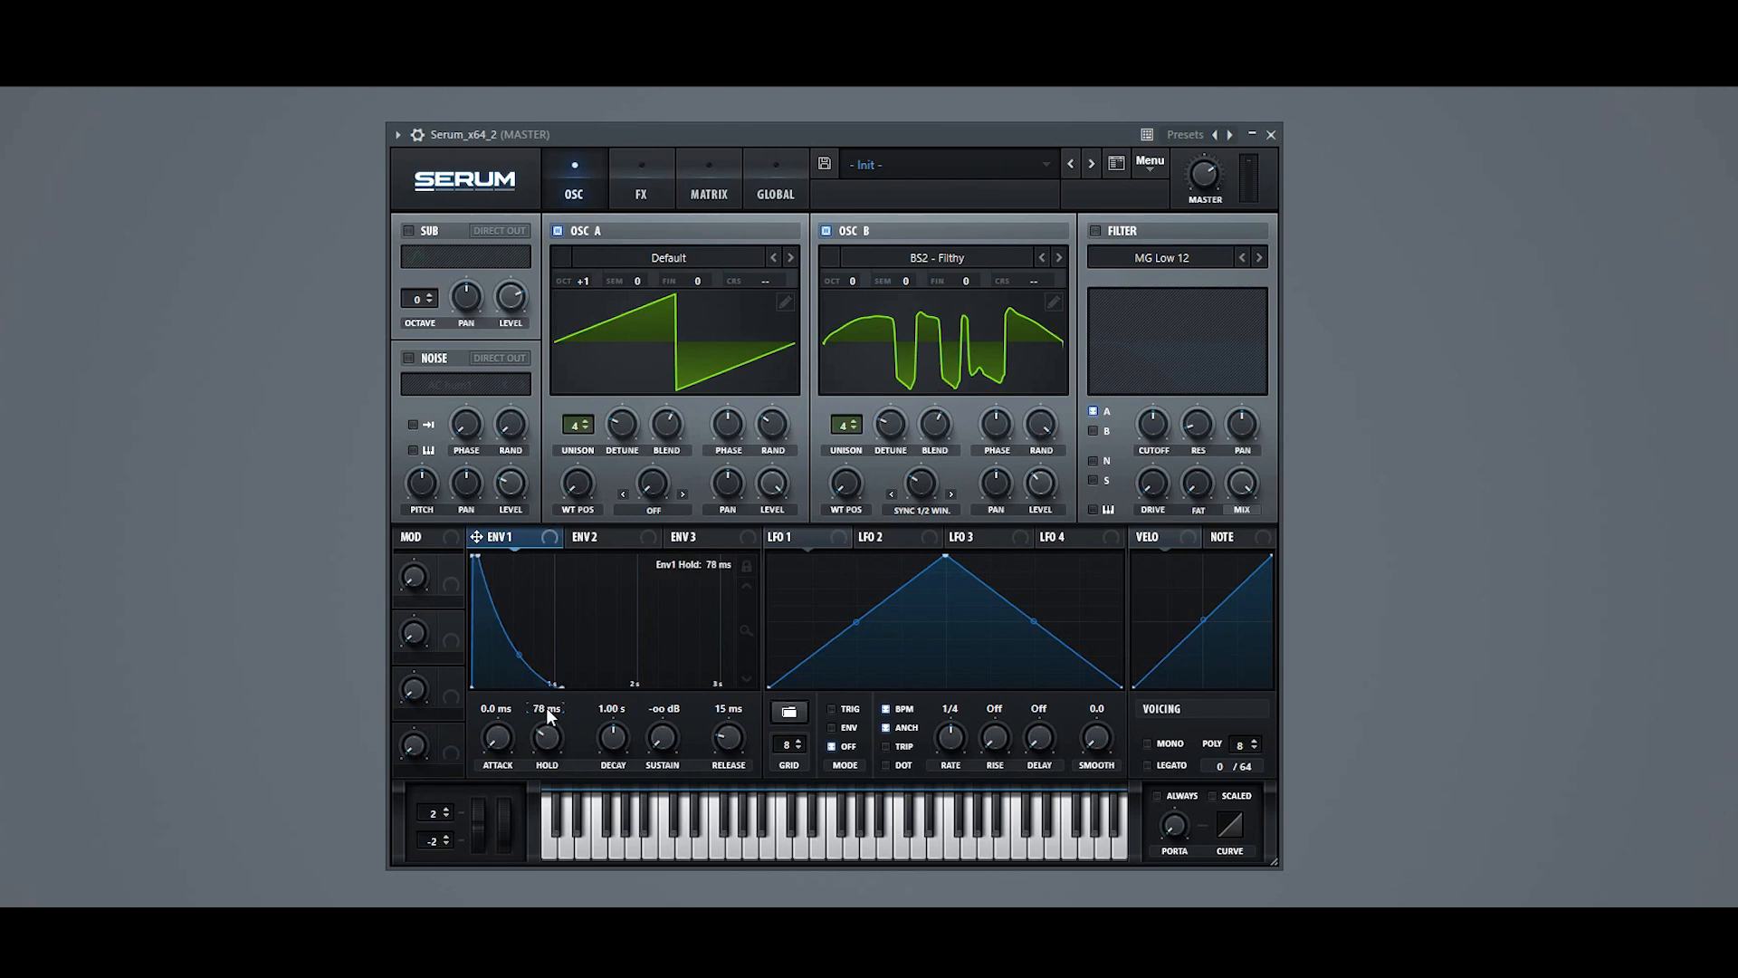
Step: Set envelope 1's decay to 932 ms and release to 149 ms
double_click(606, 706)
key(BackSpace)
text(932)
key(Return)
double_click(721, 707)
text(149)
key(Return)
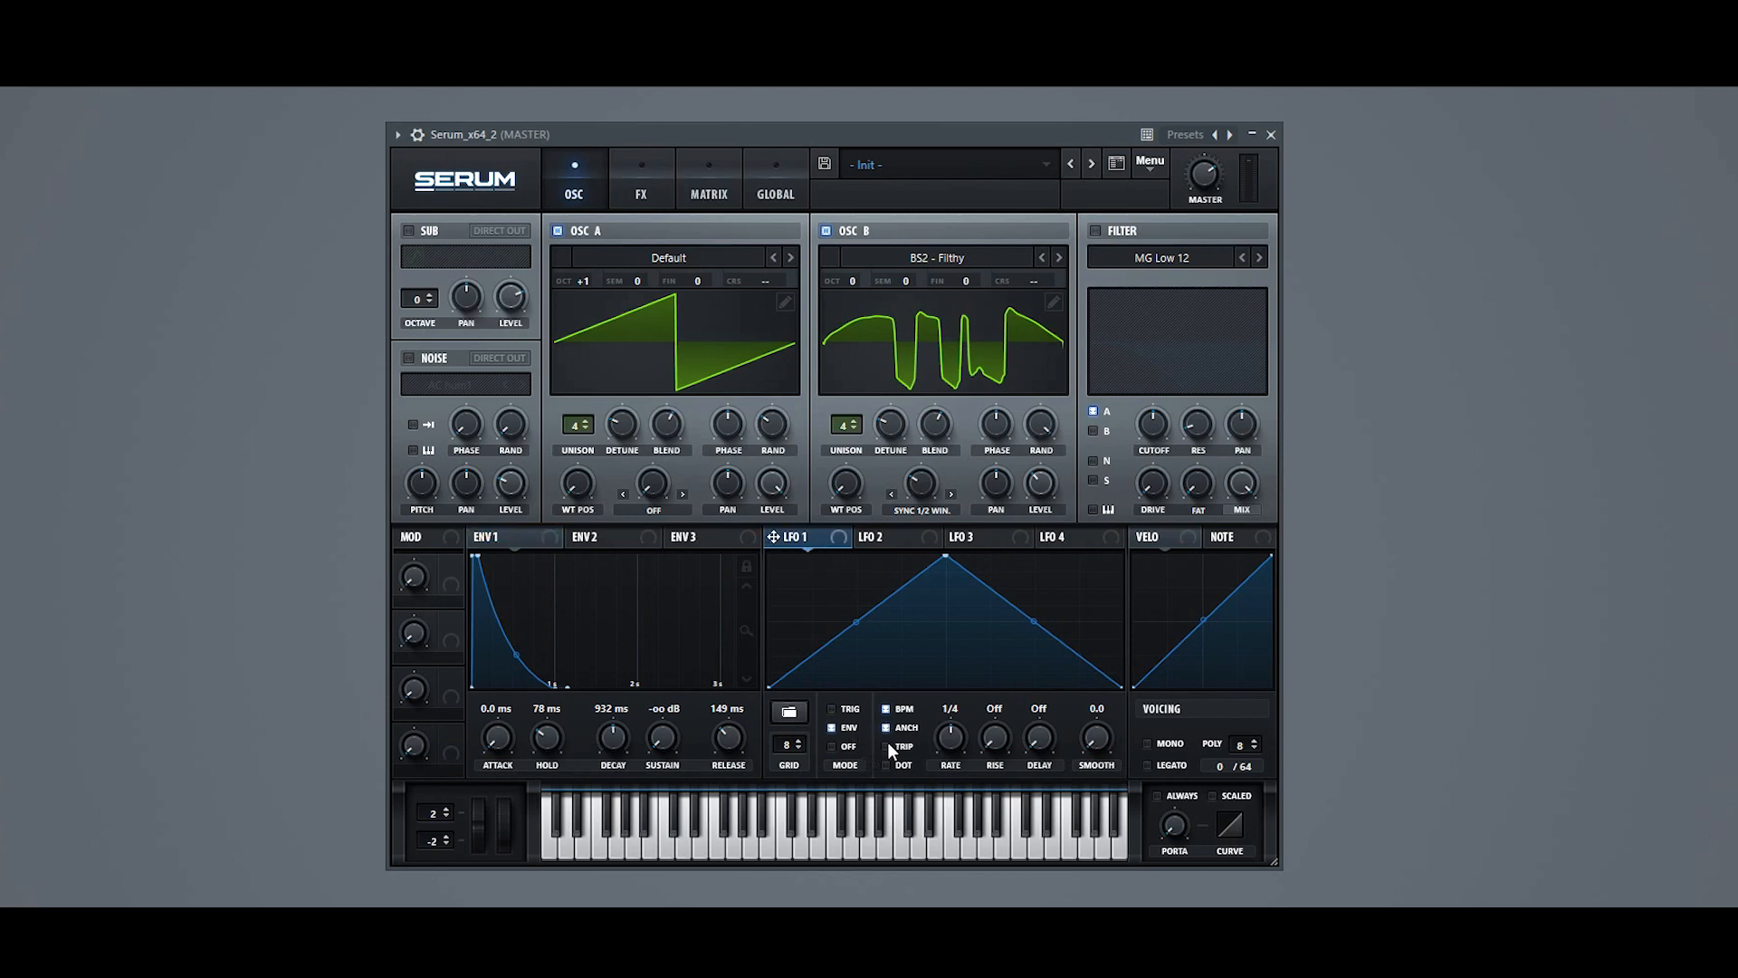
Step: Turn off BPM sync for LFO 1 and reshape its curve into an early, slightly lowered peak with a long curved decay
click(886, 710)
drag(947, 558, 796, 623)
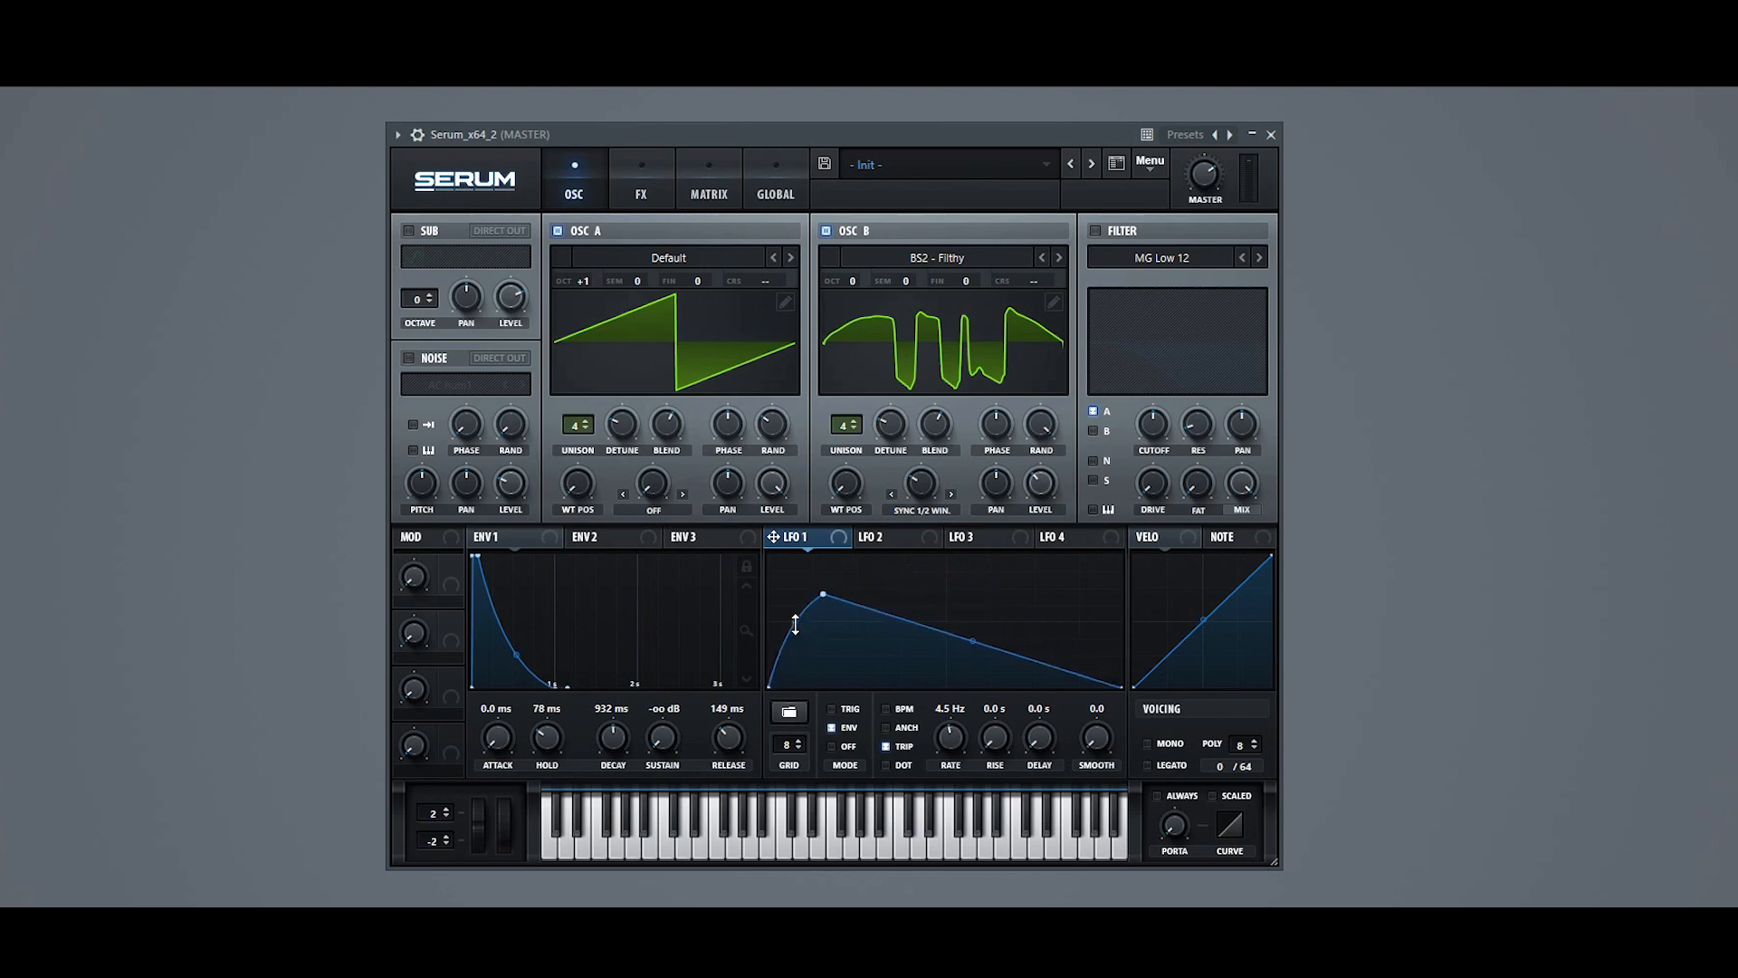
drag(969, 639, 961, 656)
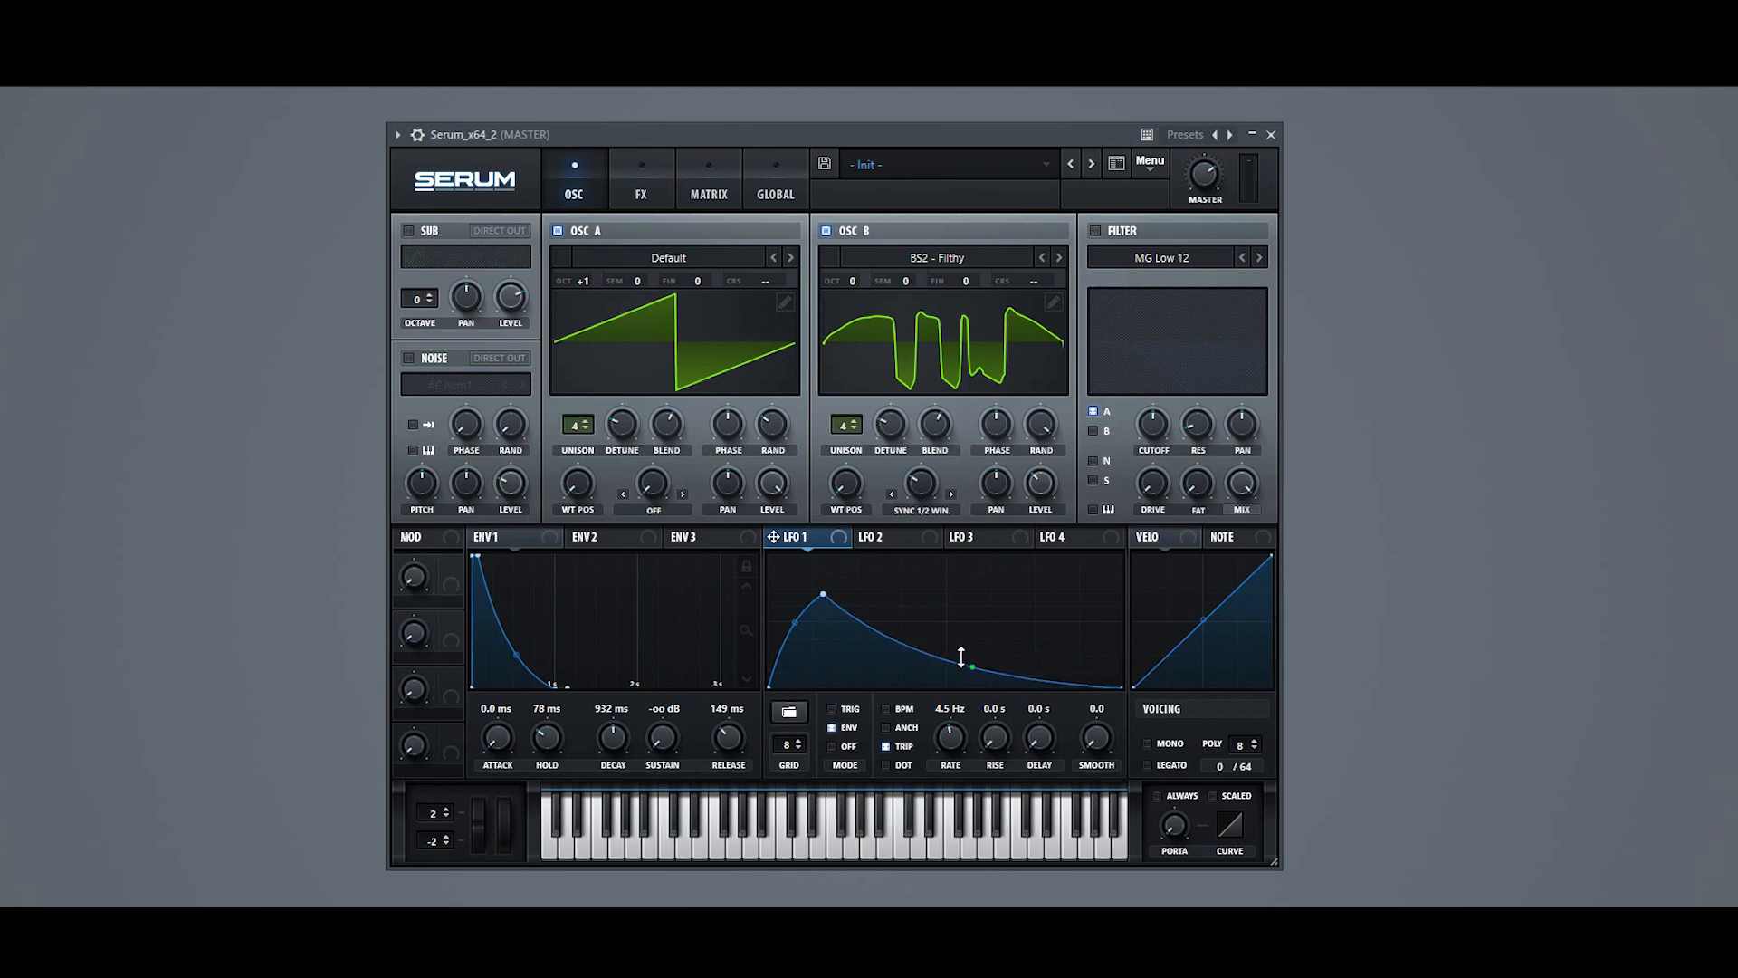
Step: Enable the MG Low 12 filter, lower its cutoff and assign LFO 1 to modulate the cutoff
click(1095, 231)
drag(1151, 422, 1131, 436)
drag(839, 538, 1150, 424)
click(1117, 460)
drag(856, 268, 860, 262)
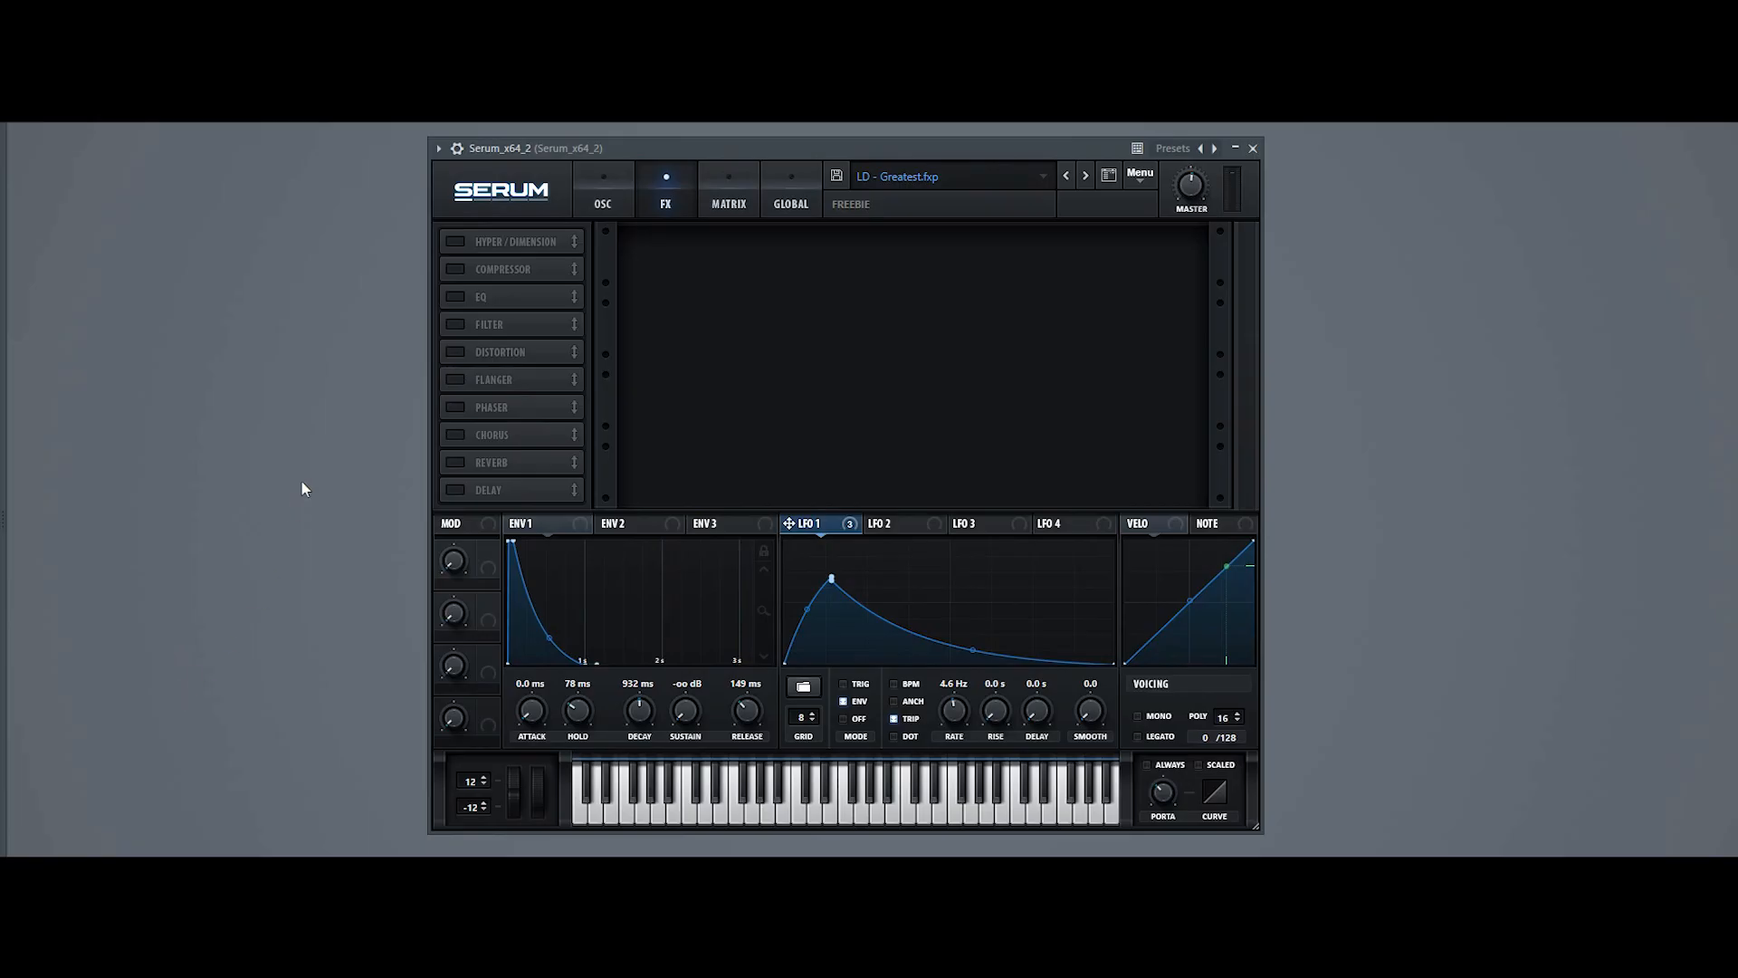
Step: Enable the Hyper/Dimension, Compressor and EQ effects in the effects rack
click(451, 243)
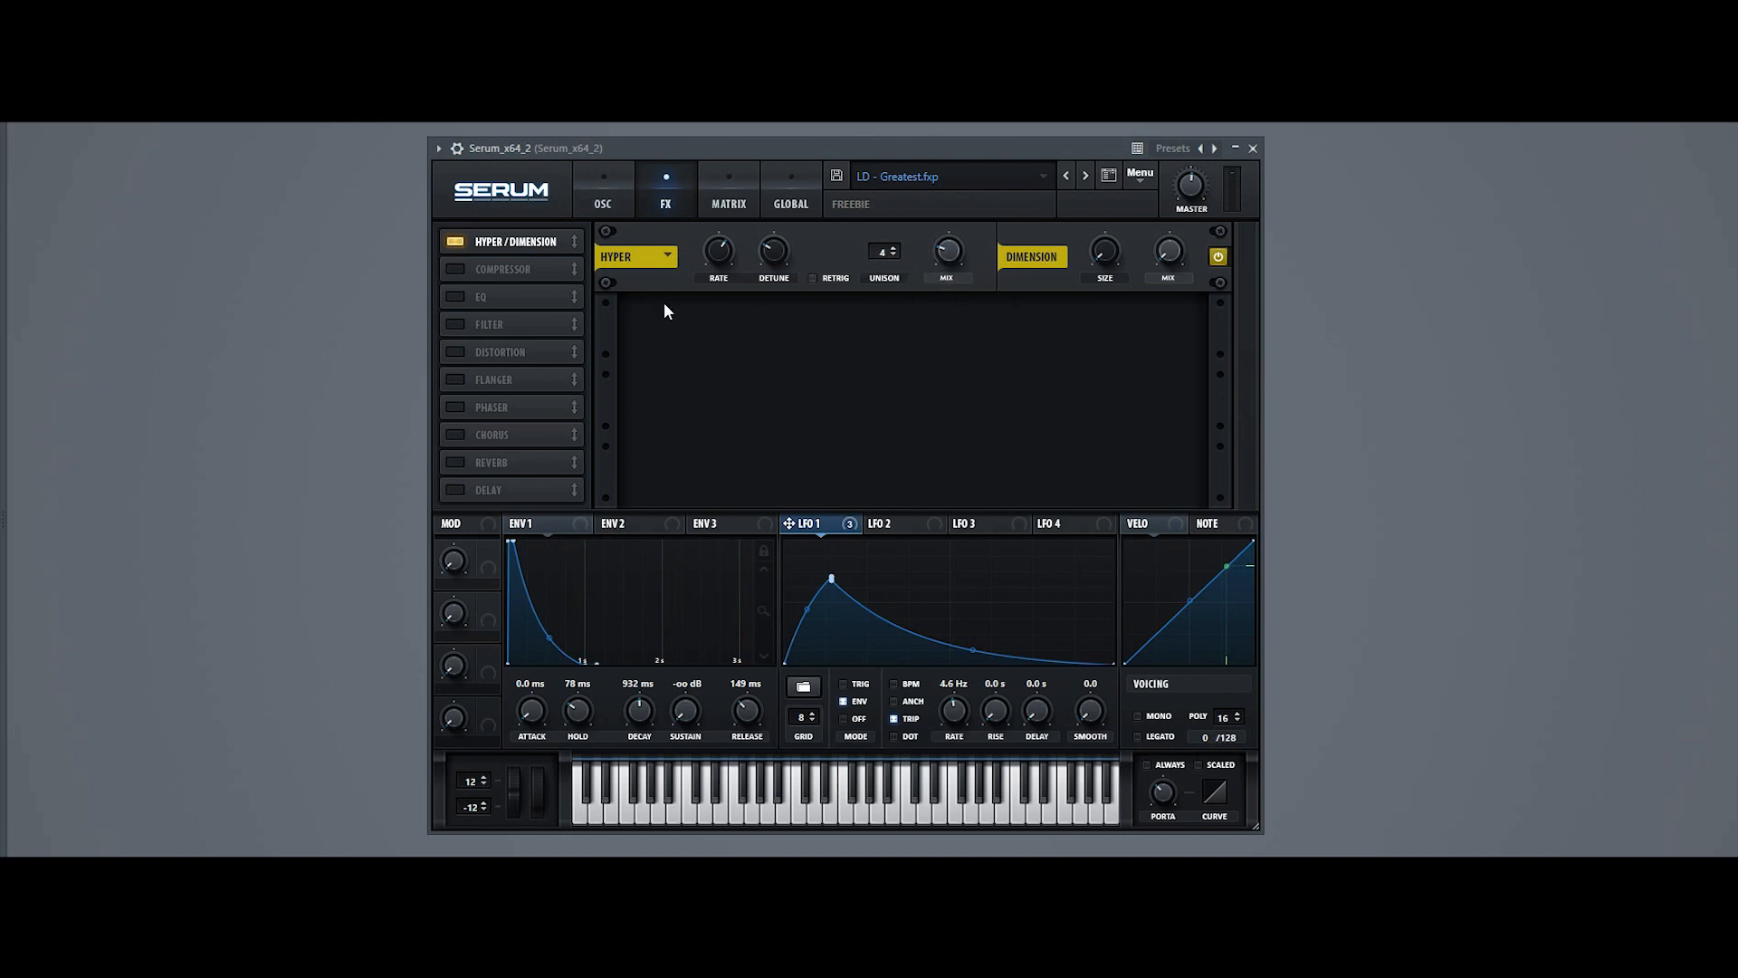
click(475, 270)
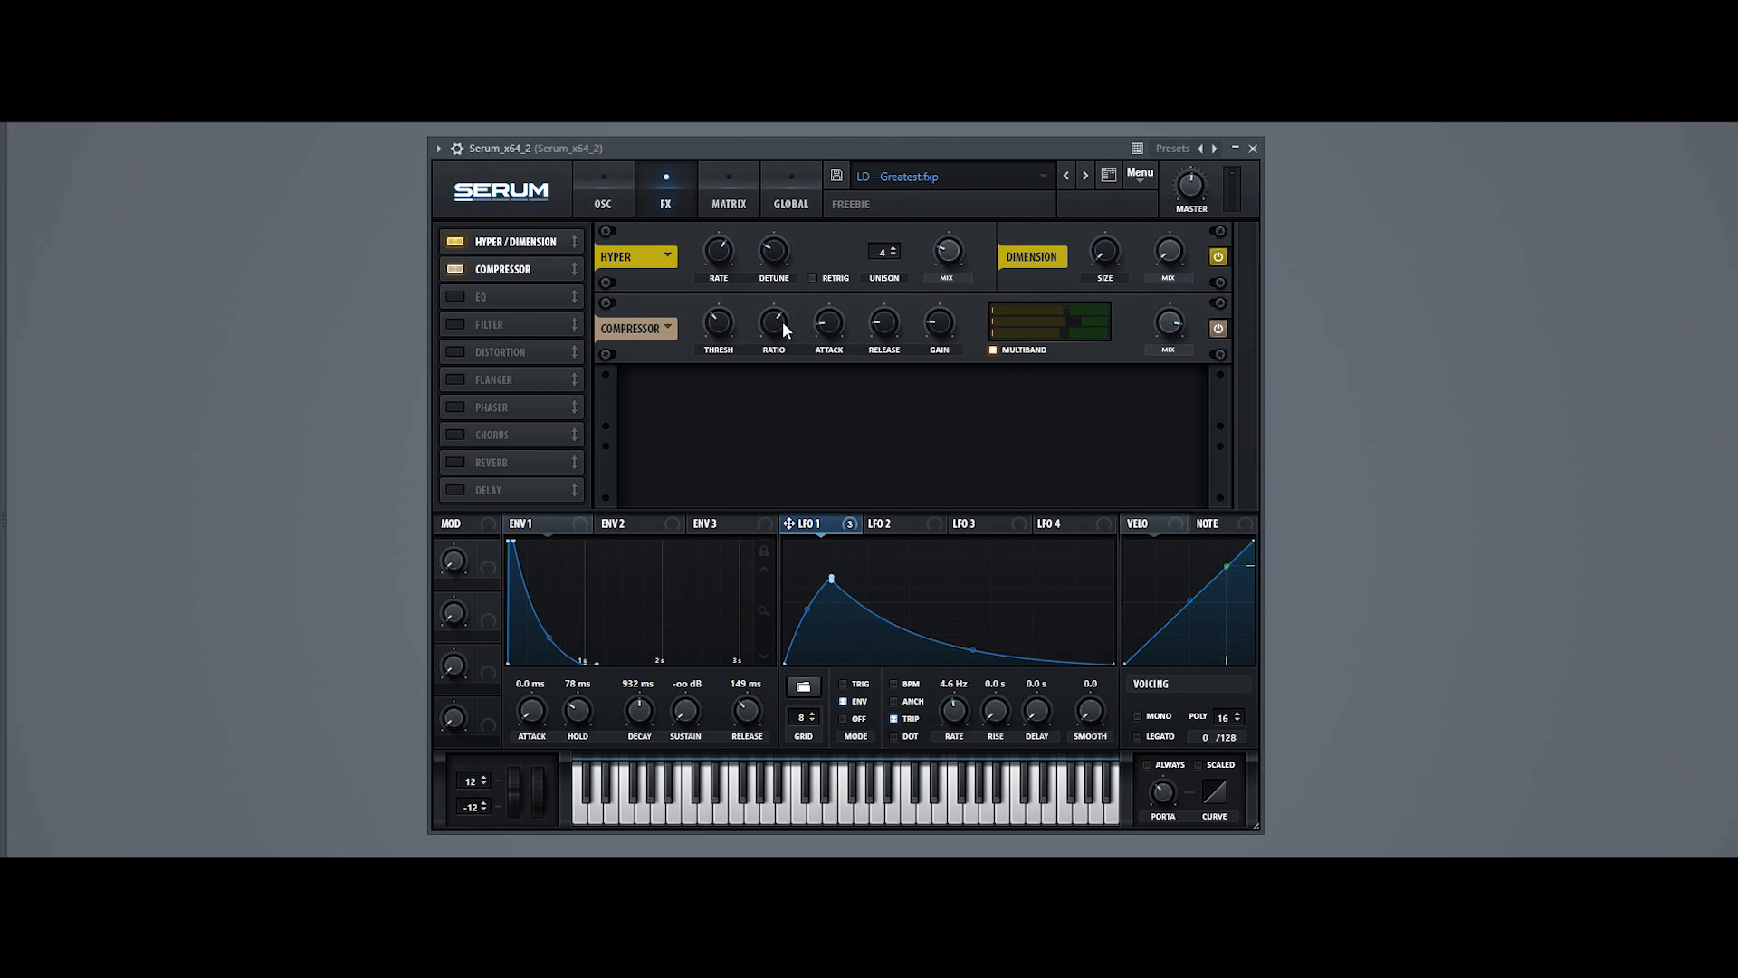
mouse_move(768, 322)
click(445, 298)
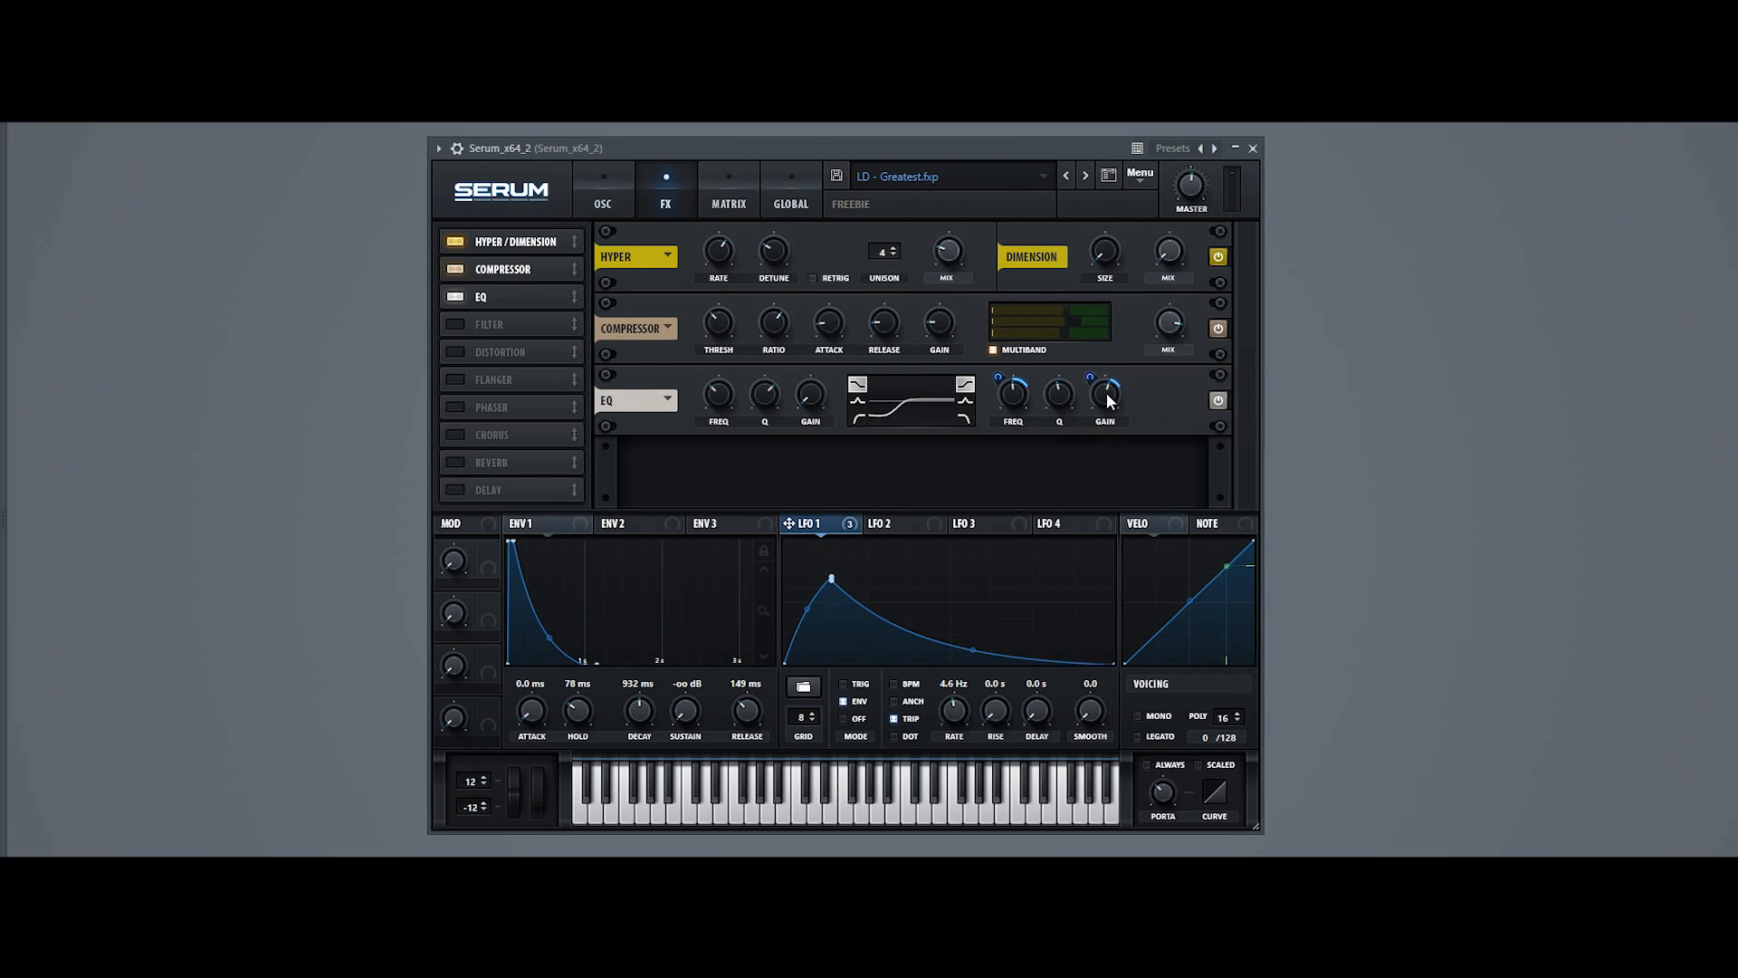
mouse_move(841, 525)
mouse_down()
mouse_move(1013, 399)
mouse_move(1114, 392)
mouse_move(877, 531)
mouse_move(823, 530)
mouse_up()
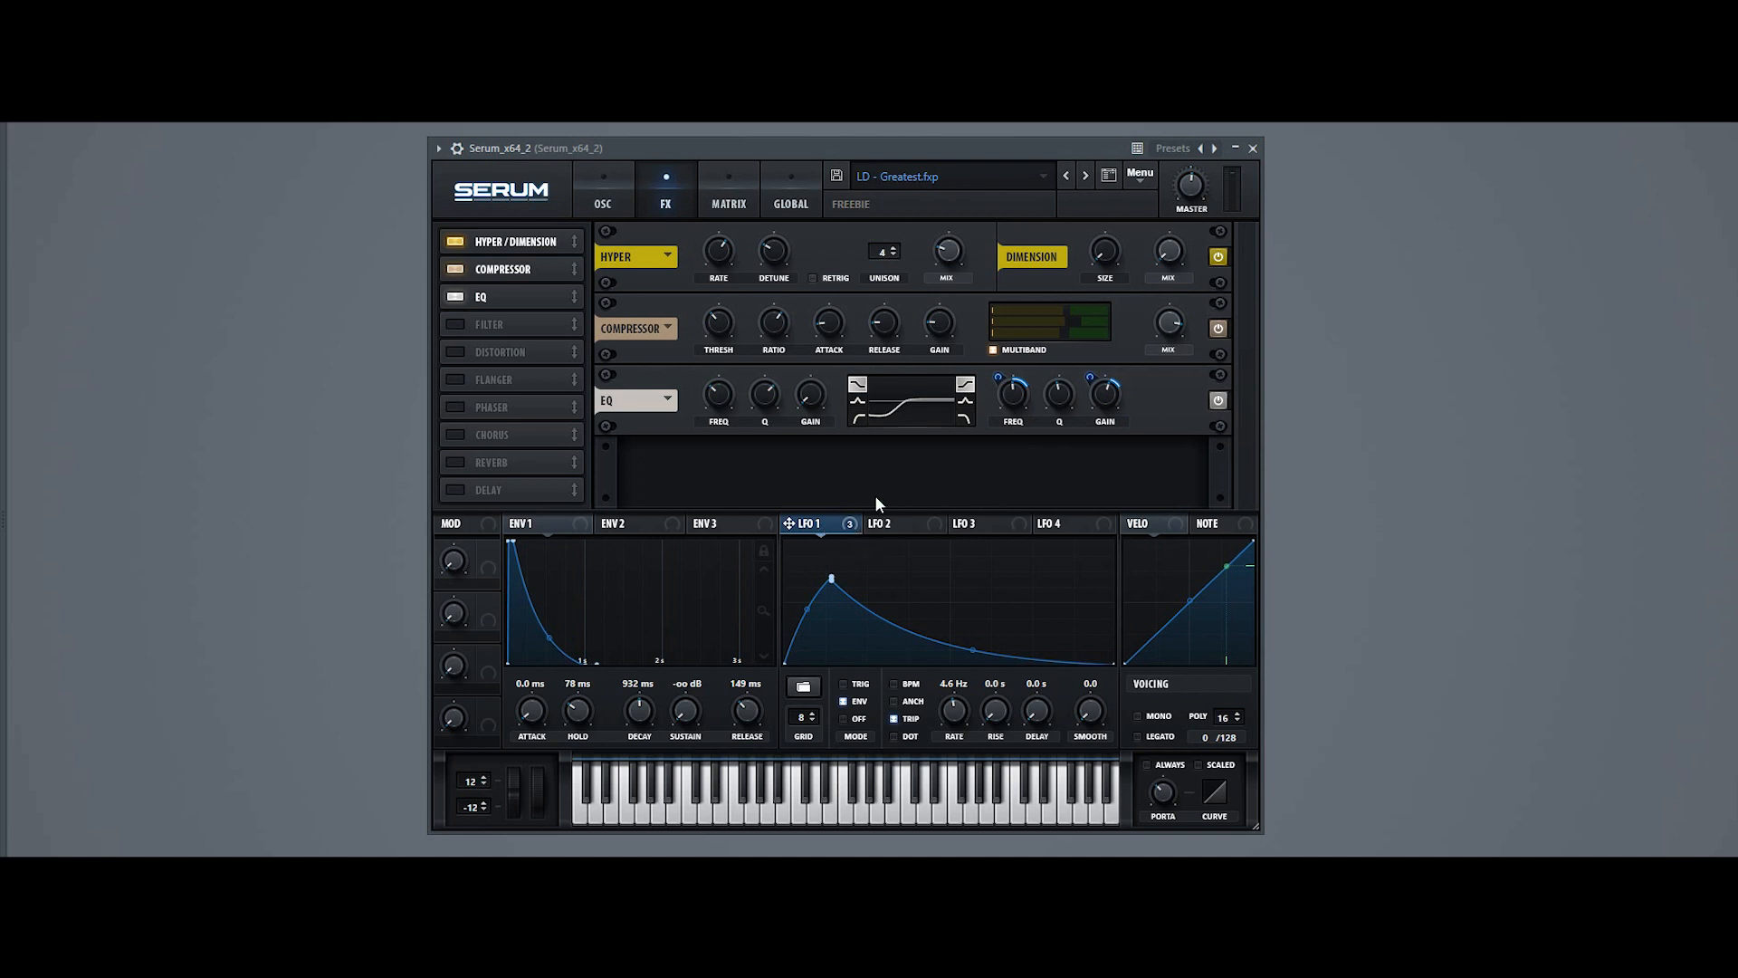